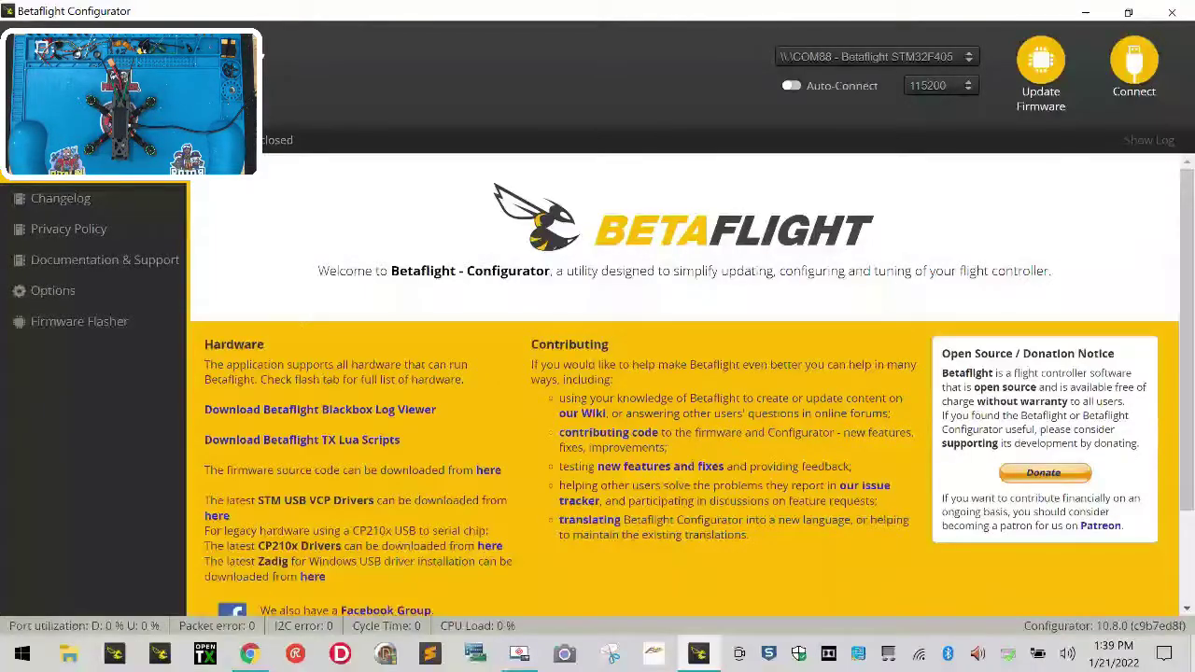
Minimize Betaflight Configurator, run the control command to reach Device Manager through Control Panel, and expand the Ports (COM & LPT) category.
left_click(1086, 16)
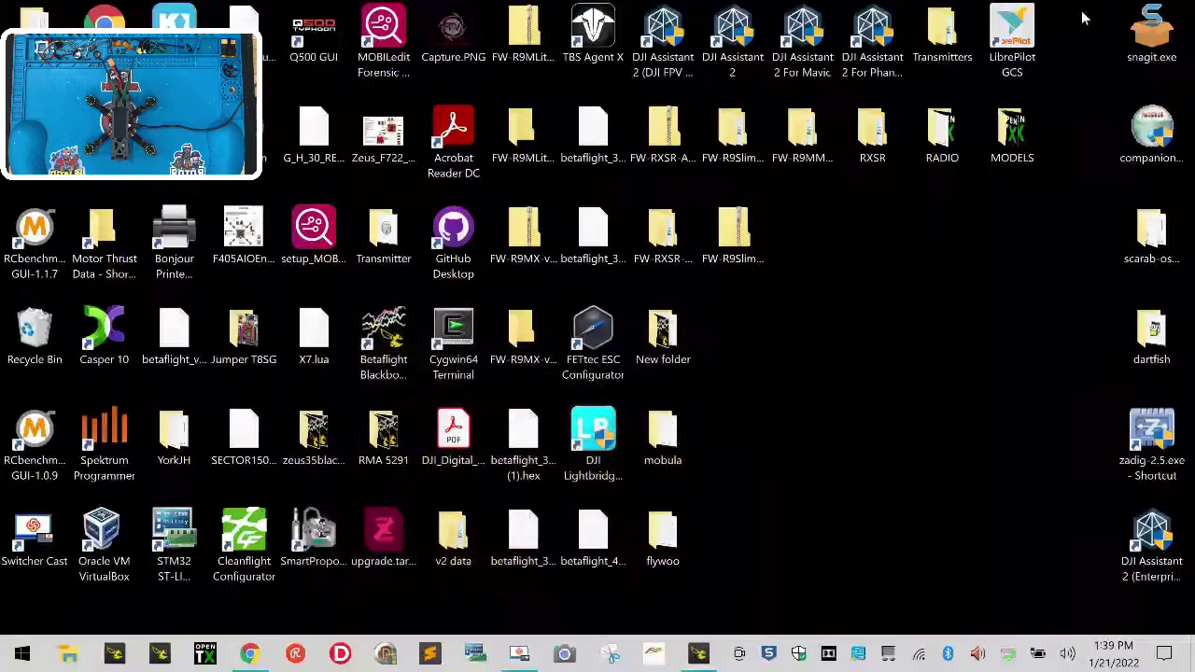
right_click(23, 655)
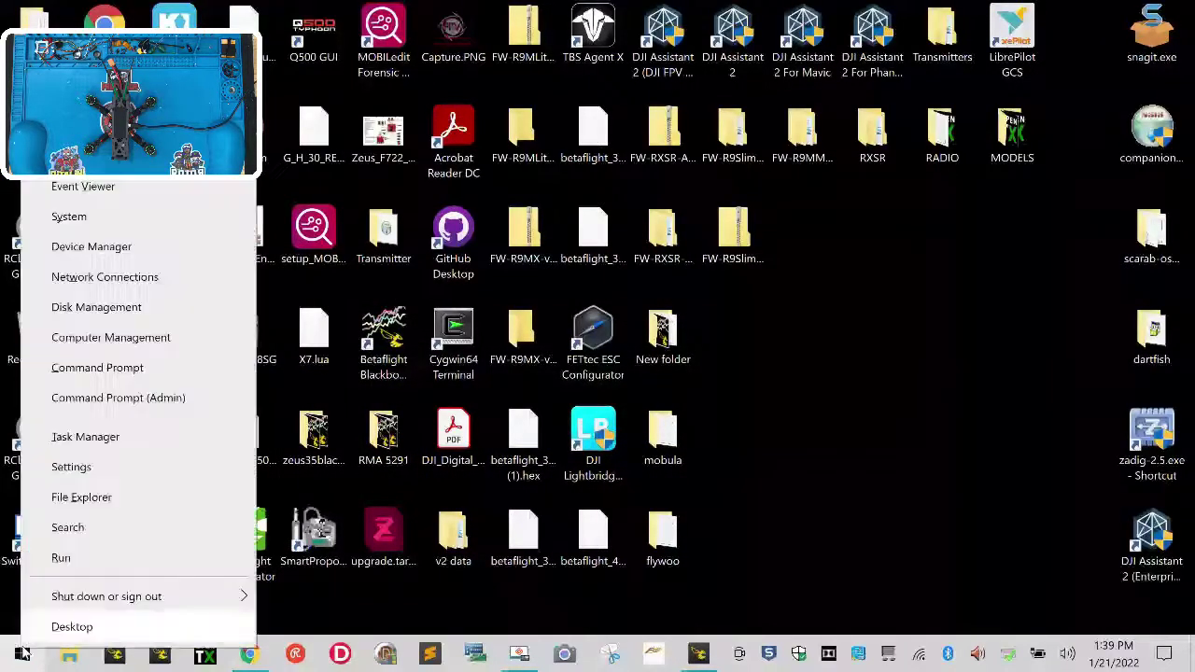
left_click(98, 572)
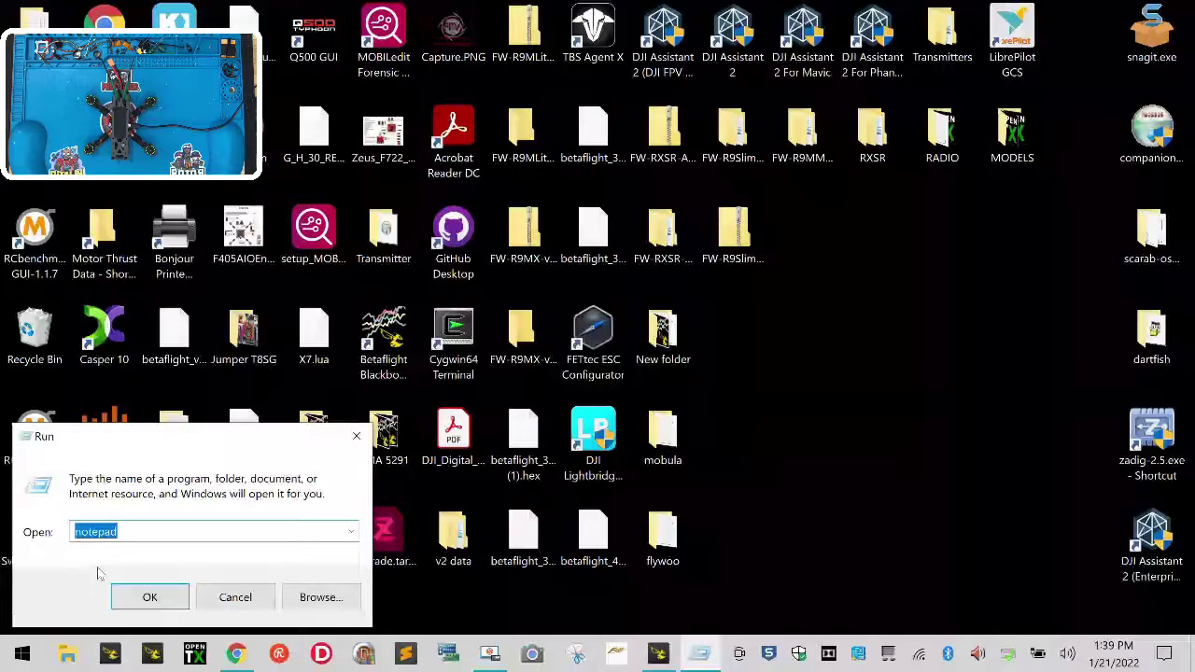
type("con")
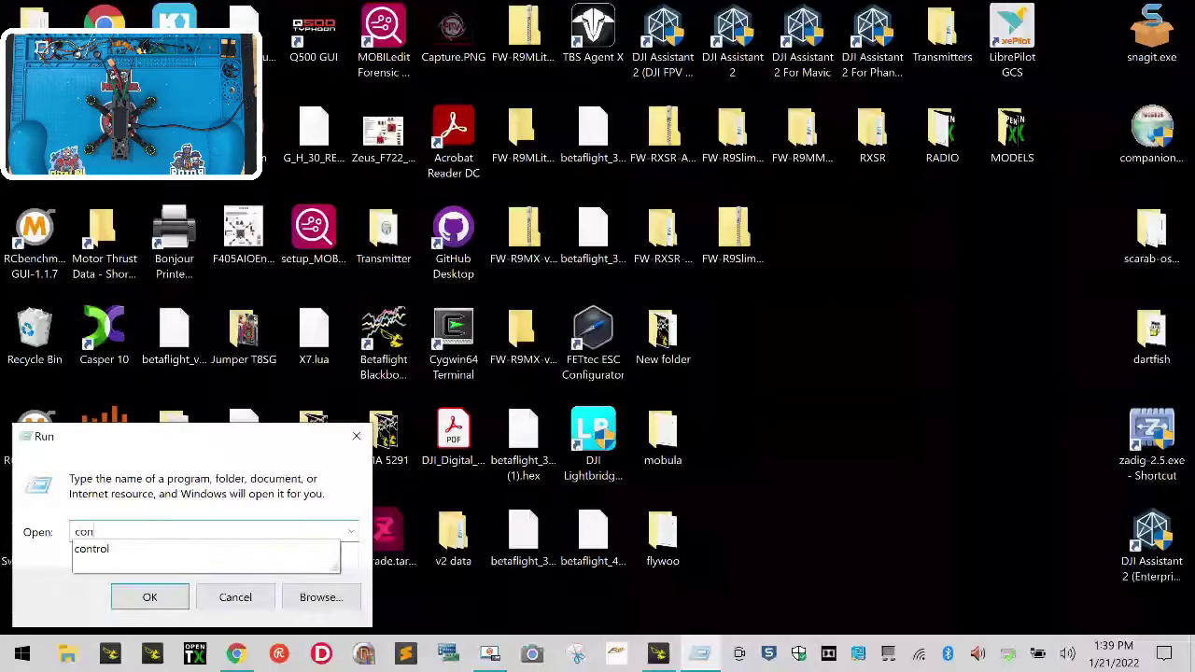
type("trol")
key("Return")
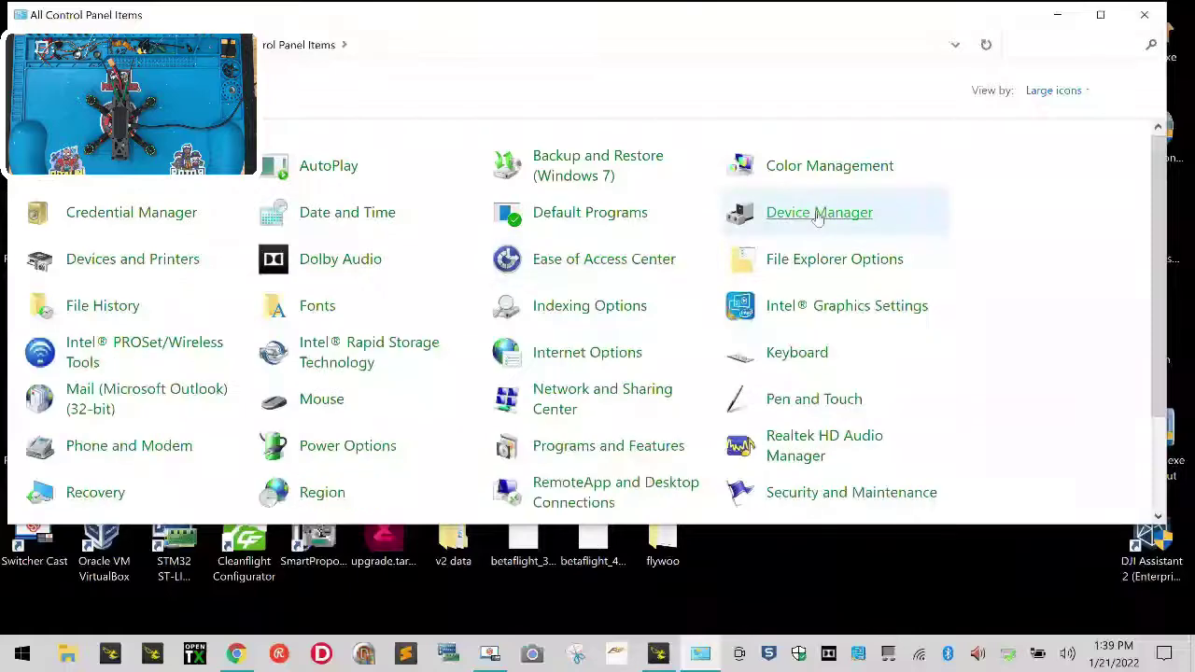
left_click(820, 213)
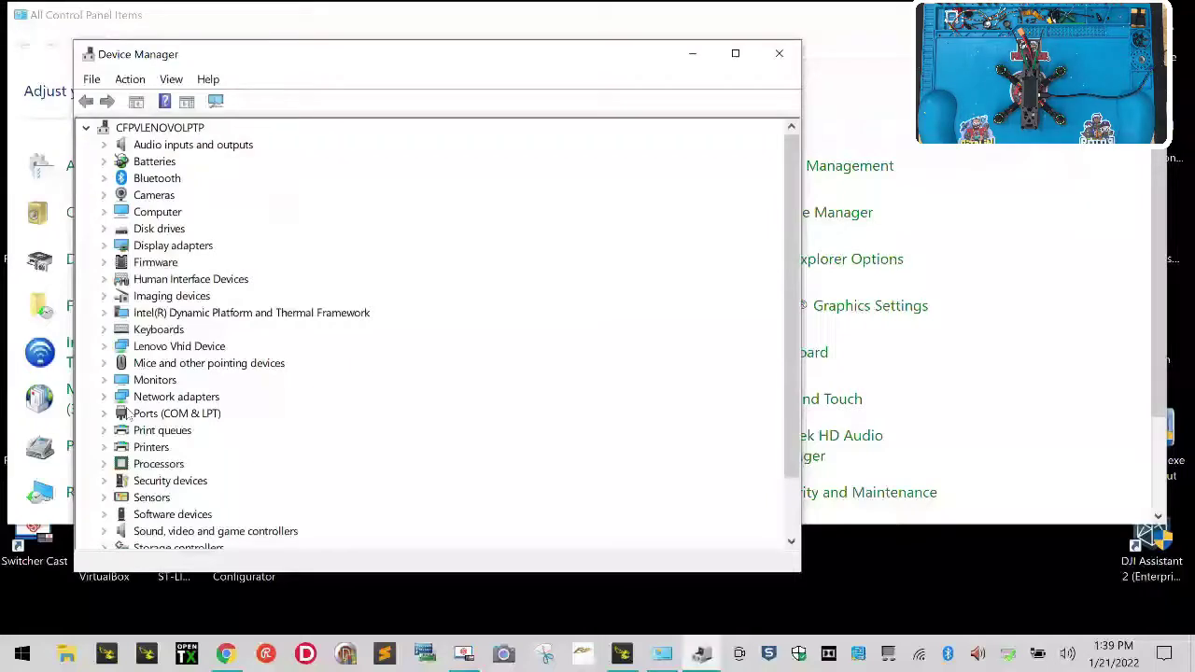
left_click(103, 413)
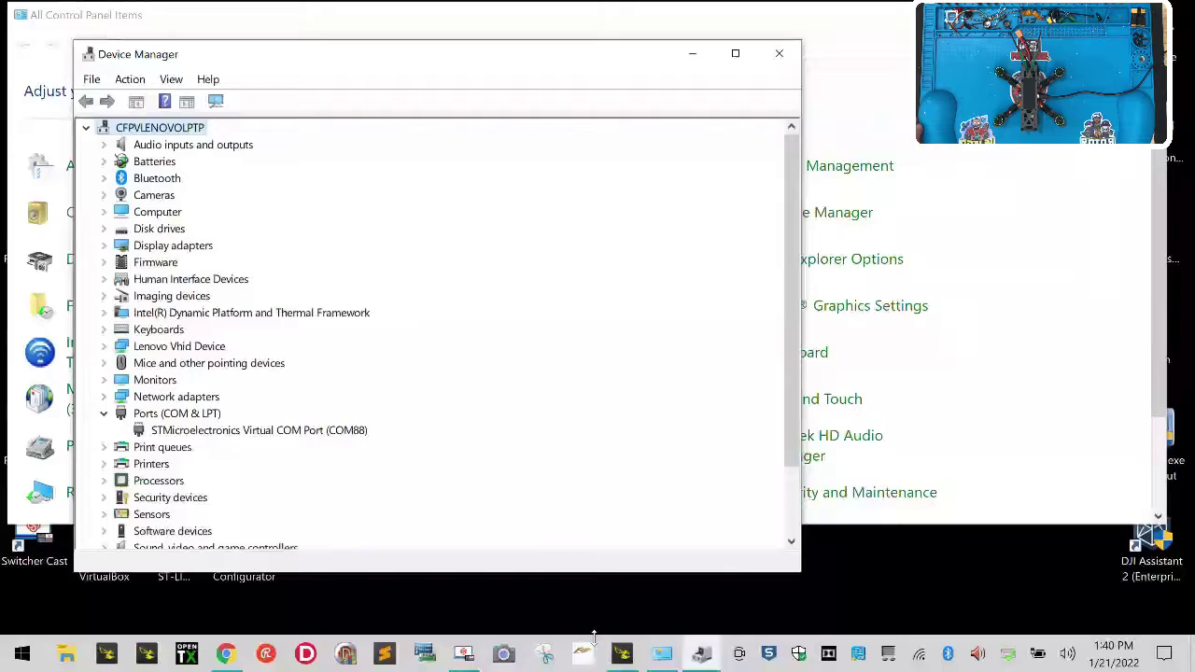
Switch to Chrome and locate the STM32 Drivers section on the FPVProfessor Important Downloads page.
left_click(226, 653)
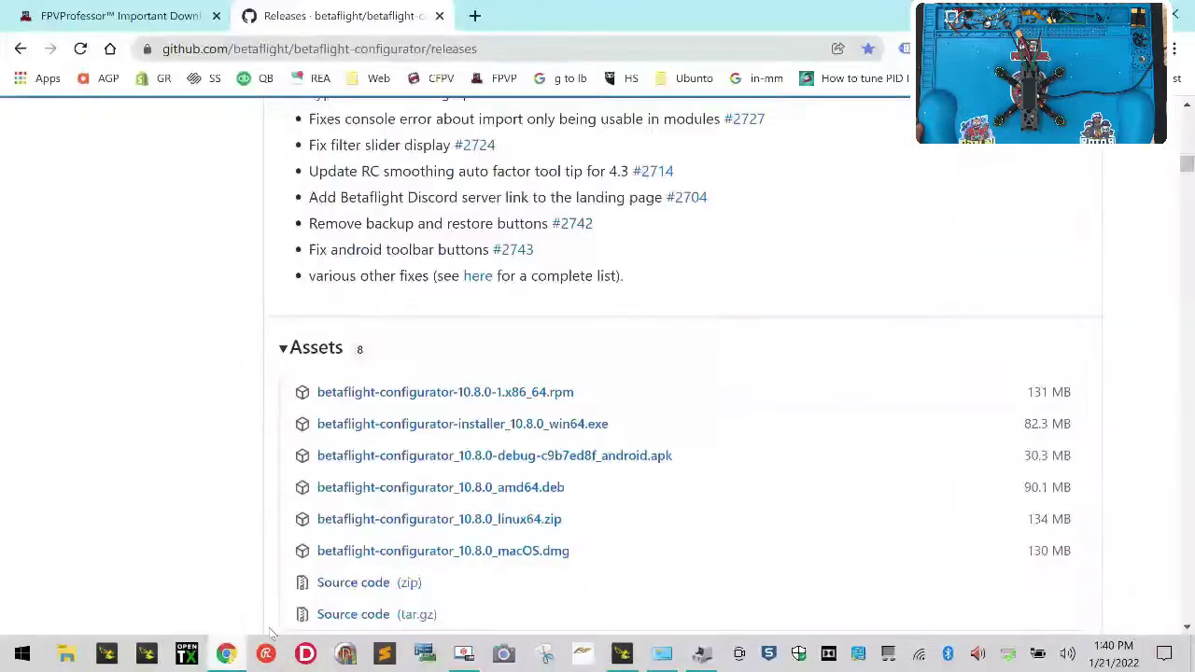
left_click(161, 15)
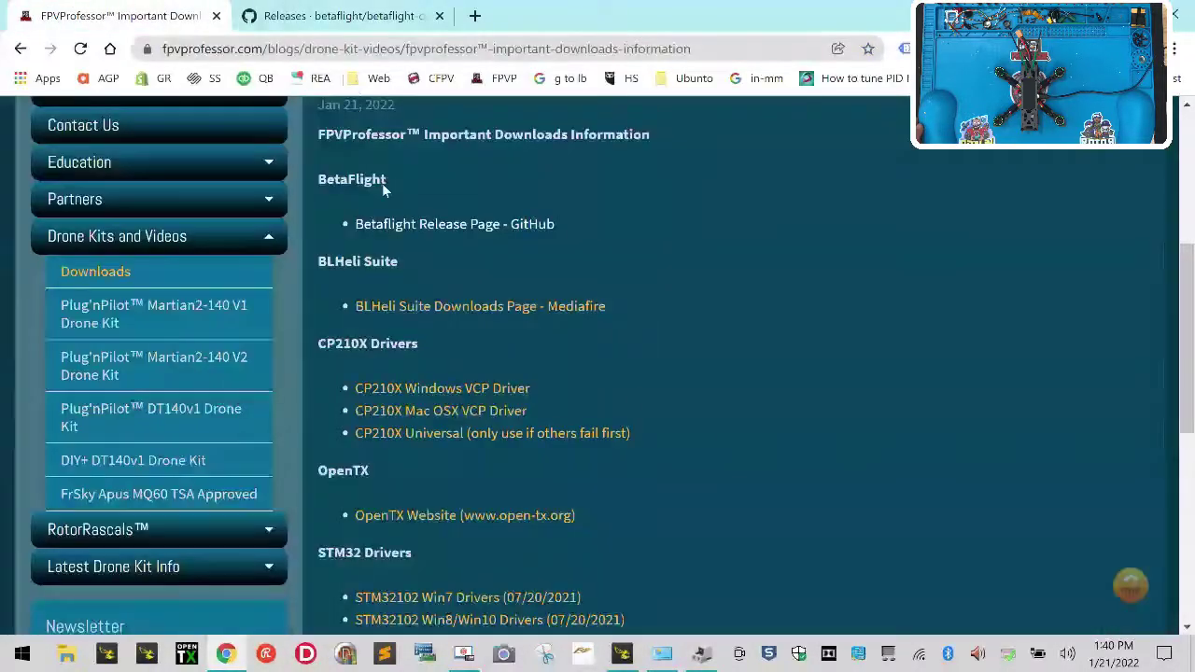
scroll(711, 438, "down", 2)
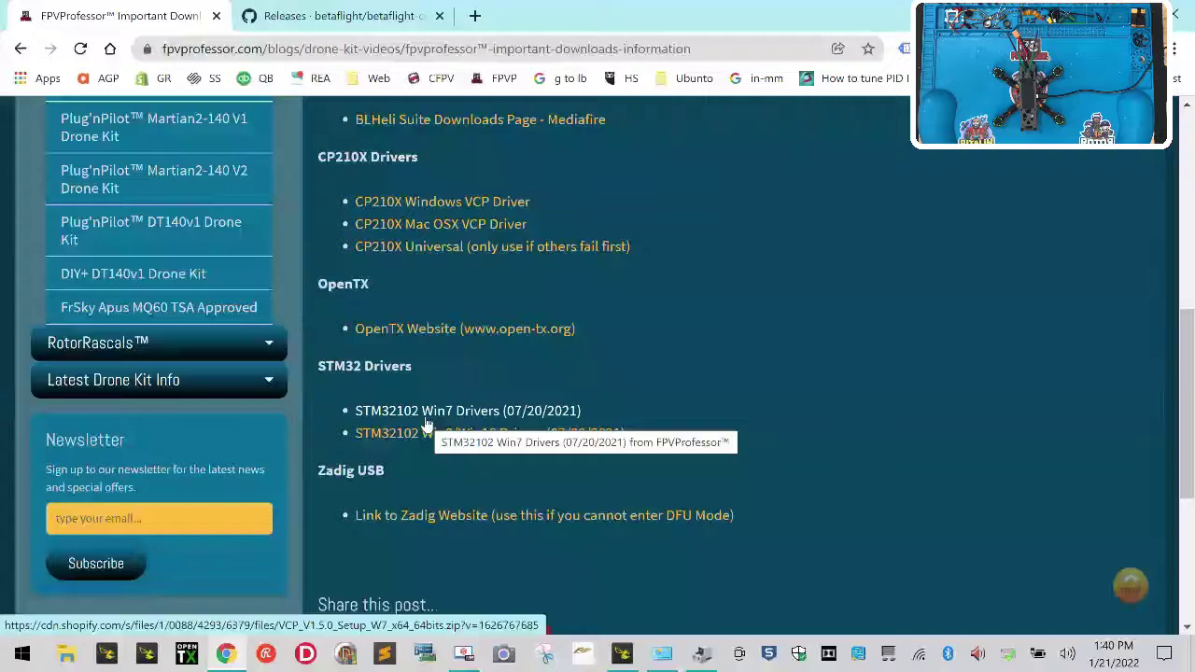
Switch to Device Manager, uninstall the STMicroelectronics Virtual COM Port together with its driver software, and scan for hardware changes.
left_click(702, 654)
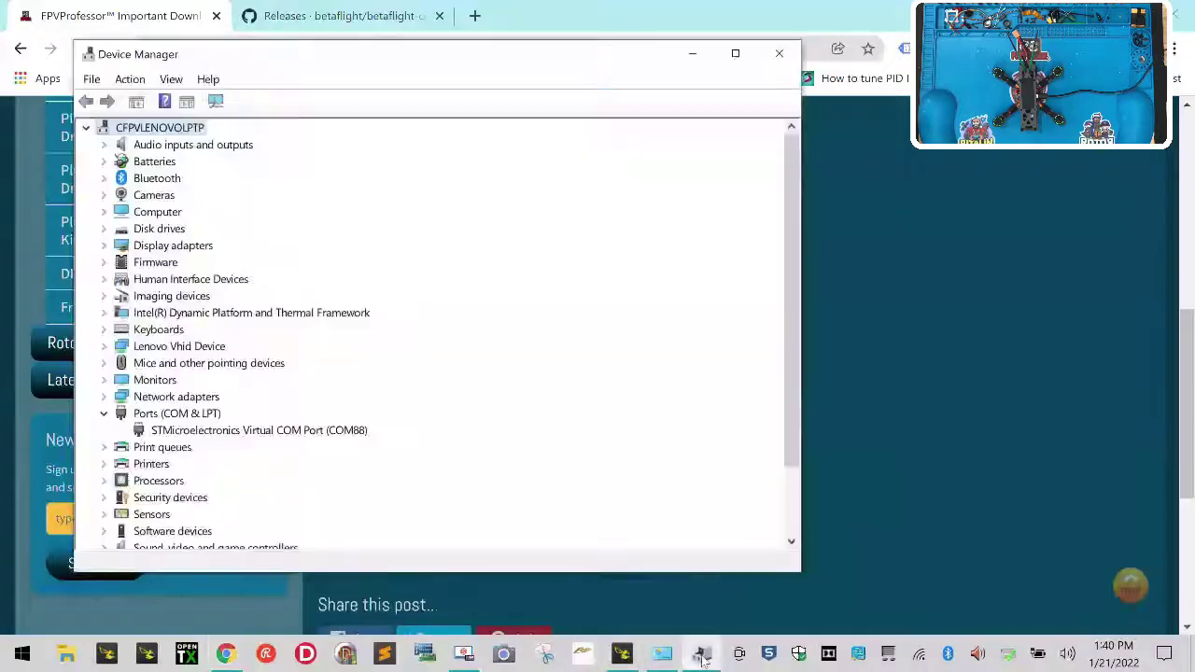
right_click(245, 432)
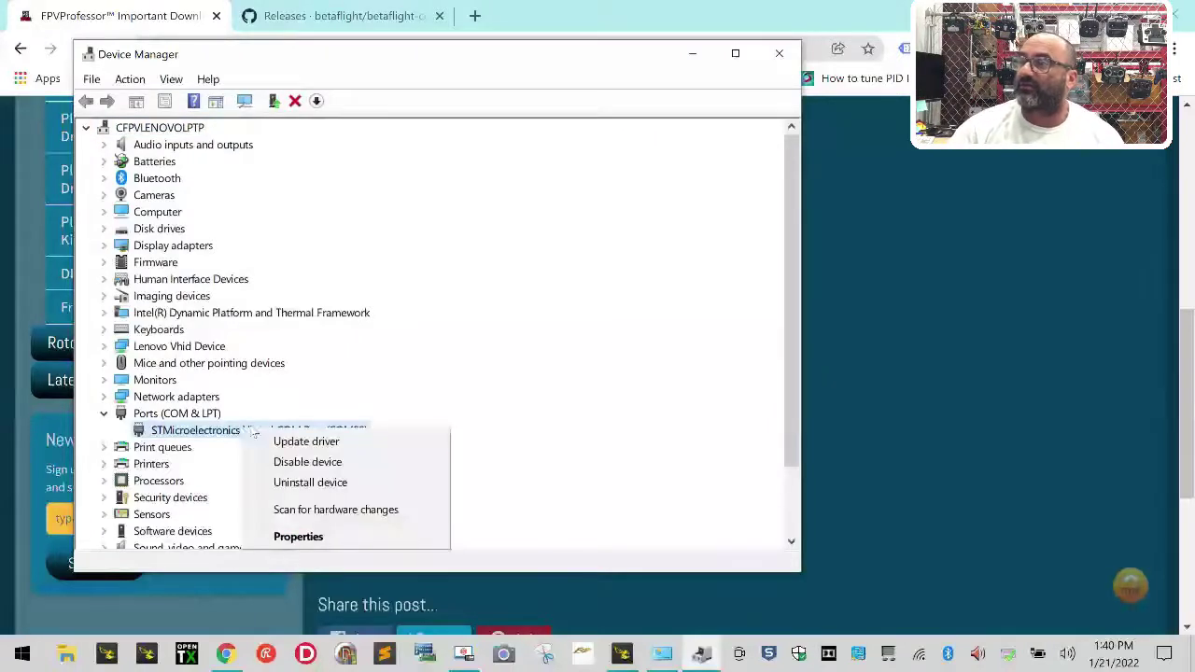
left_click(364, 489)
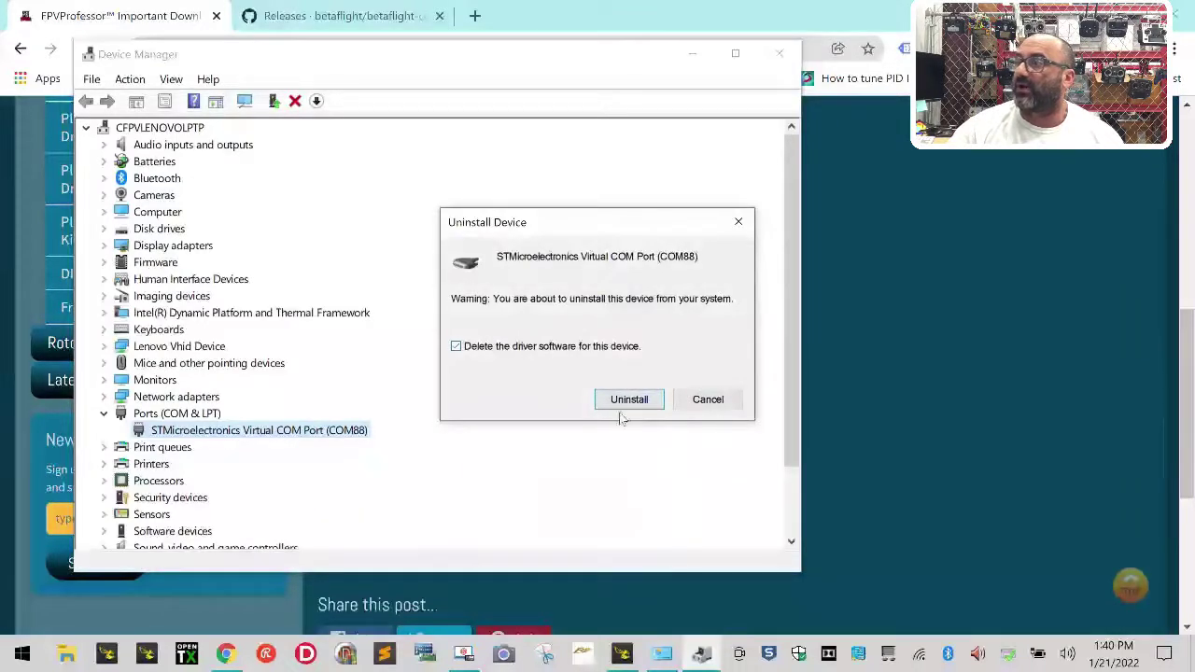
left_click(625, 402)
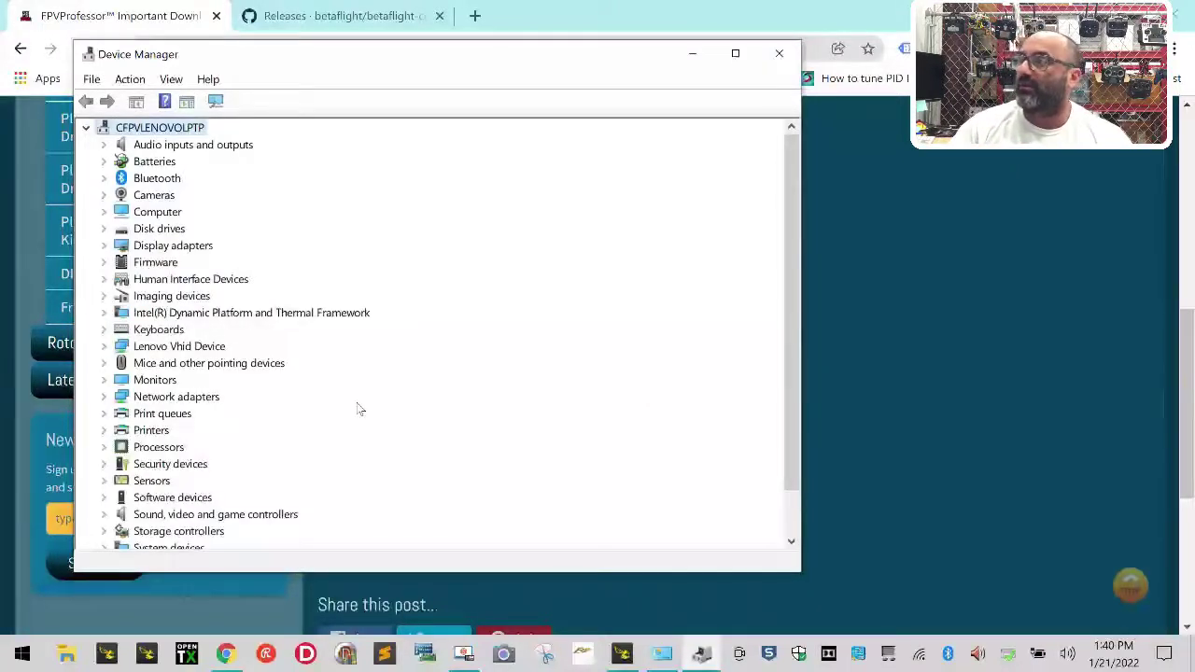
left_click(130, 79)
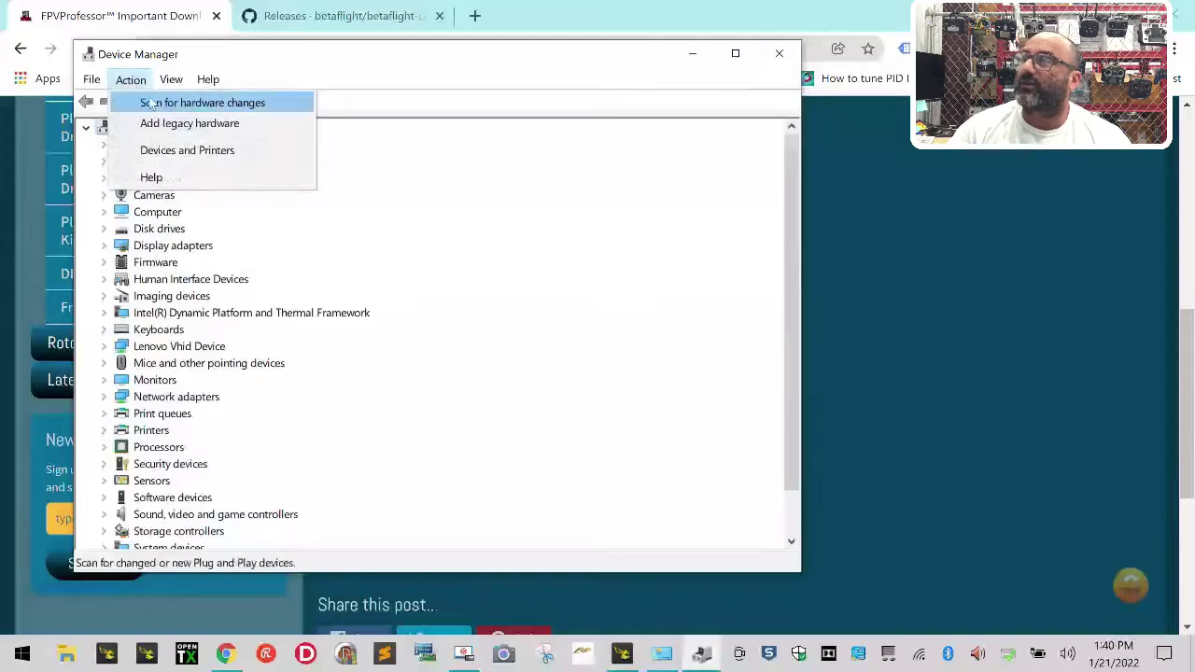
left_click(155, 104)
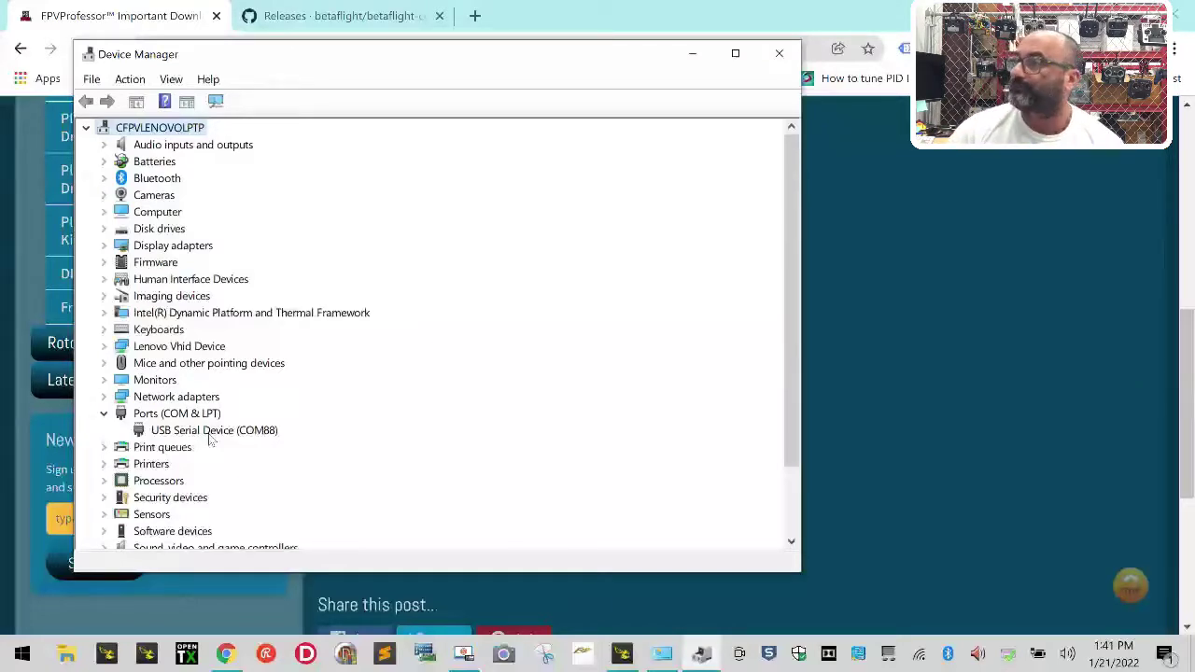
Switch to Chrome, download the STM32102 Win8/Win10 Drivers (07/20/2021) from the FPVProfessor page, and show the zip file in its folder.
left_click(970, 379)
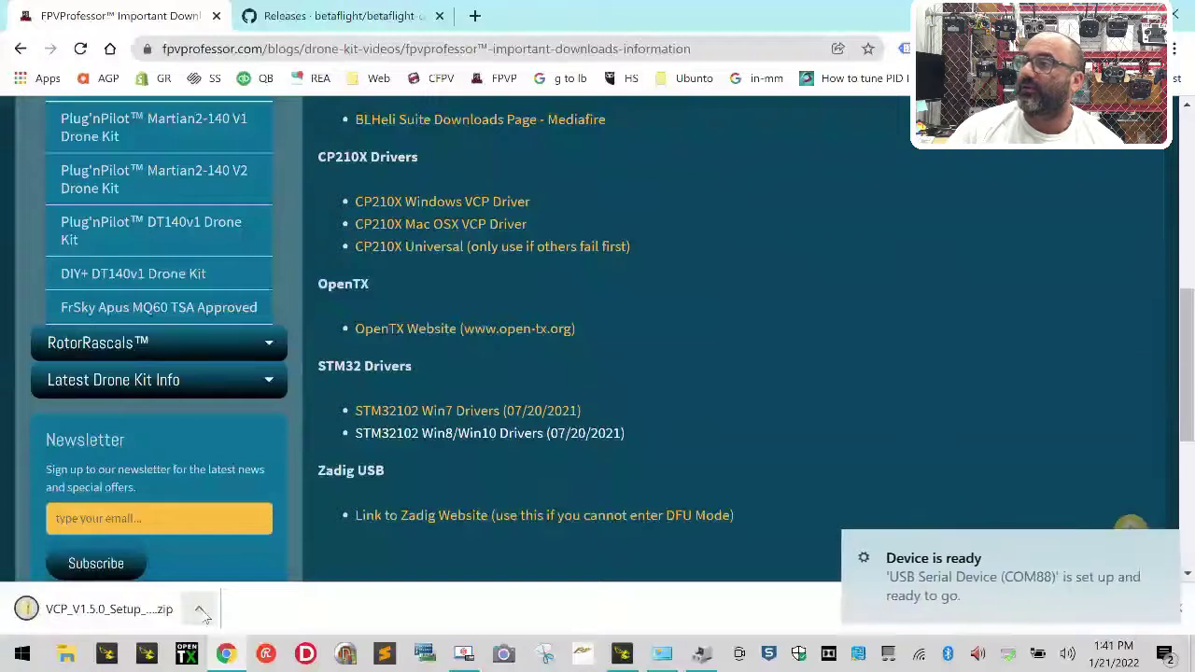
left_click(701, 655)
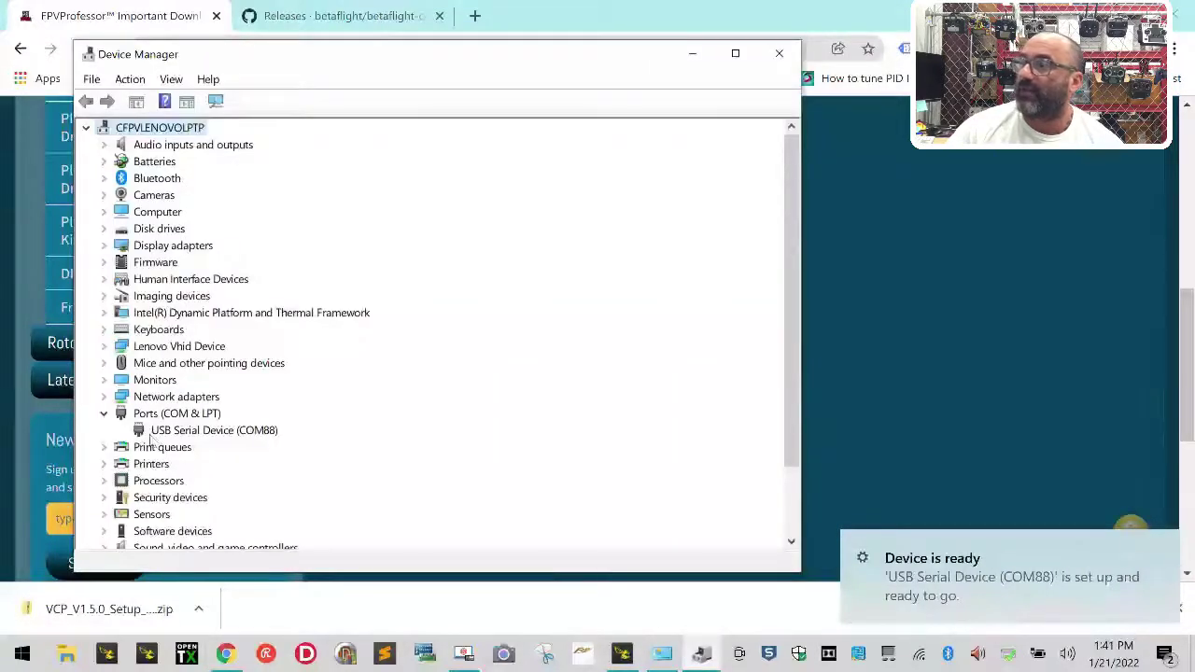
left_click(969, 396)
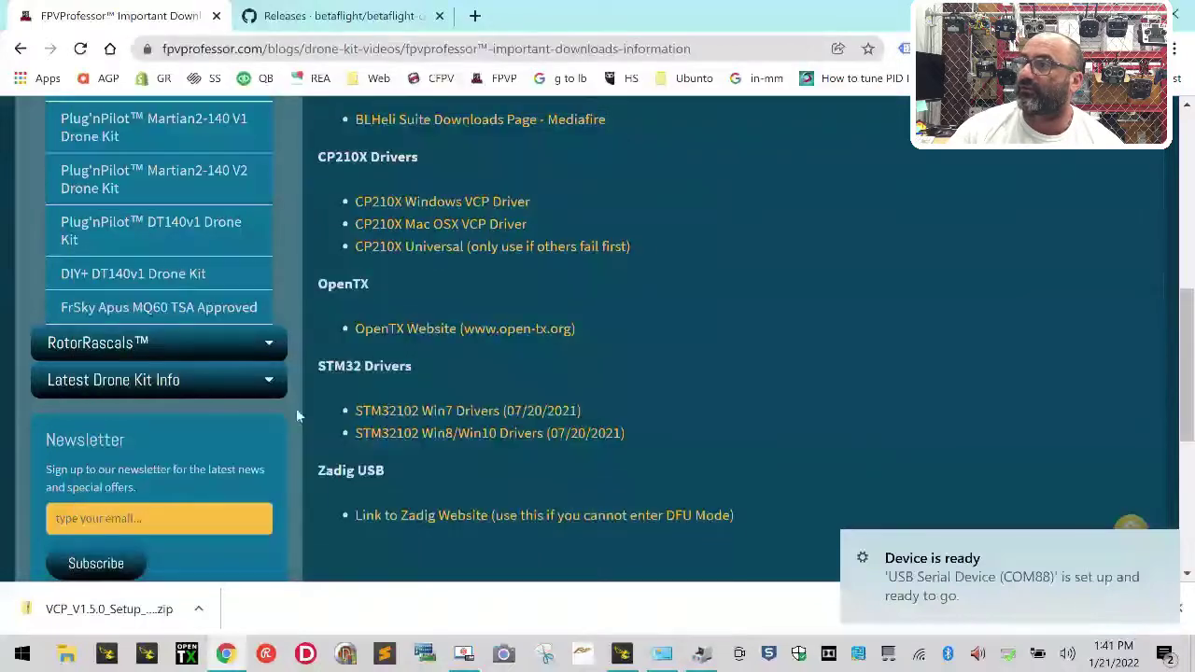
left_click(199, 609)
left_click(254, 546)
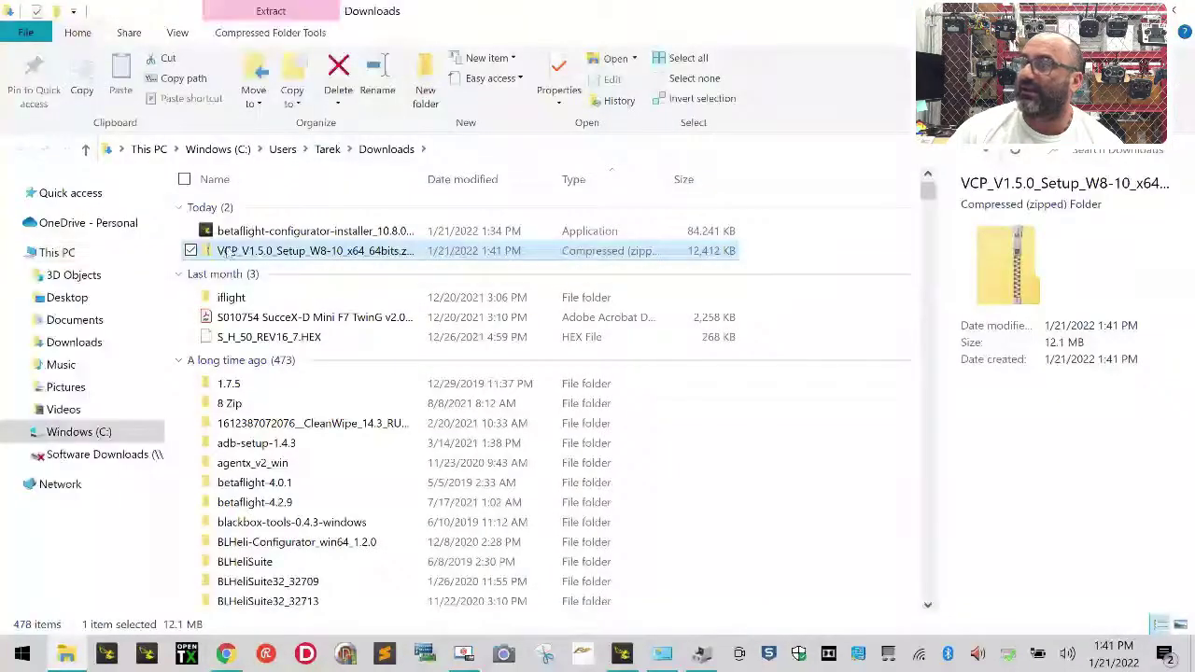
Extract the VCP_V1.5.0_Setup_W8-10_x64_64bits zip file into its suggested folder in Downloads.
right_click(244, 252)
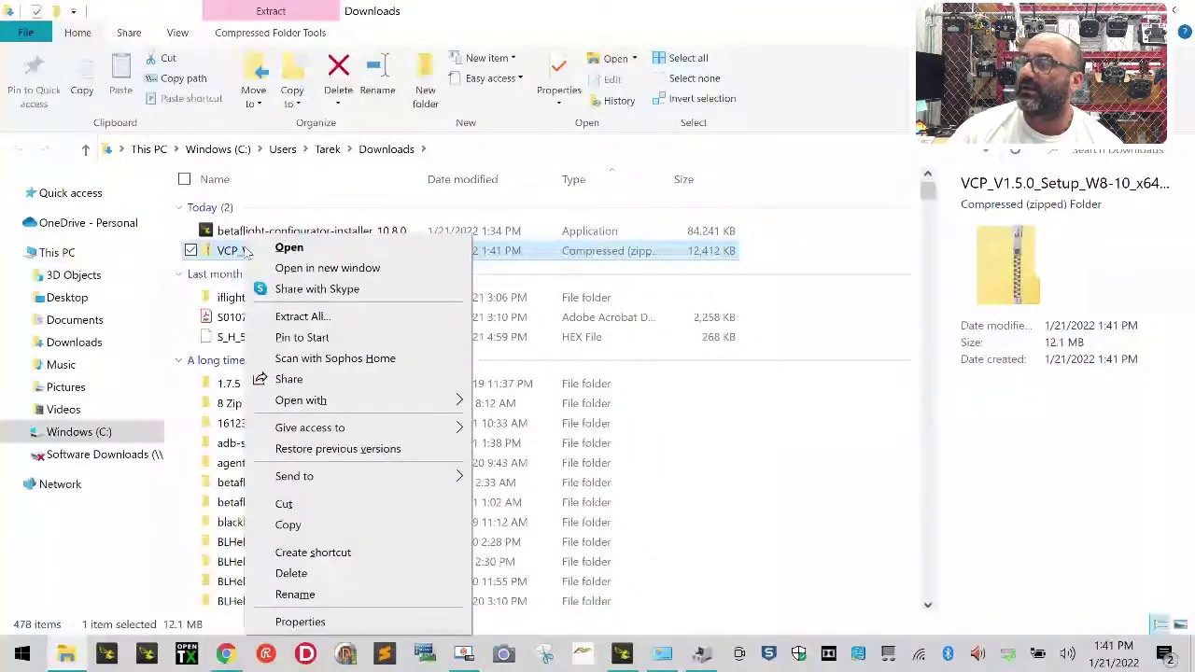
left_click(313, 320)
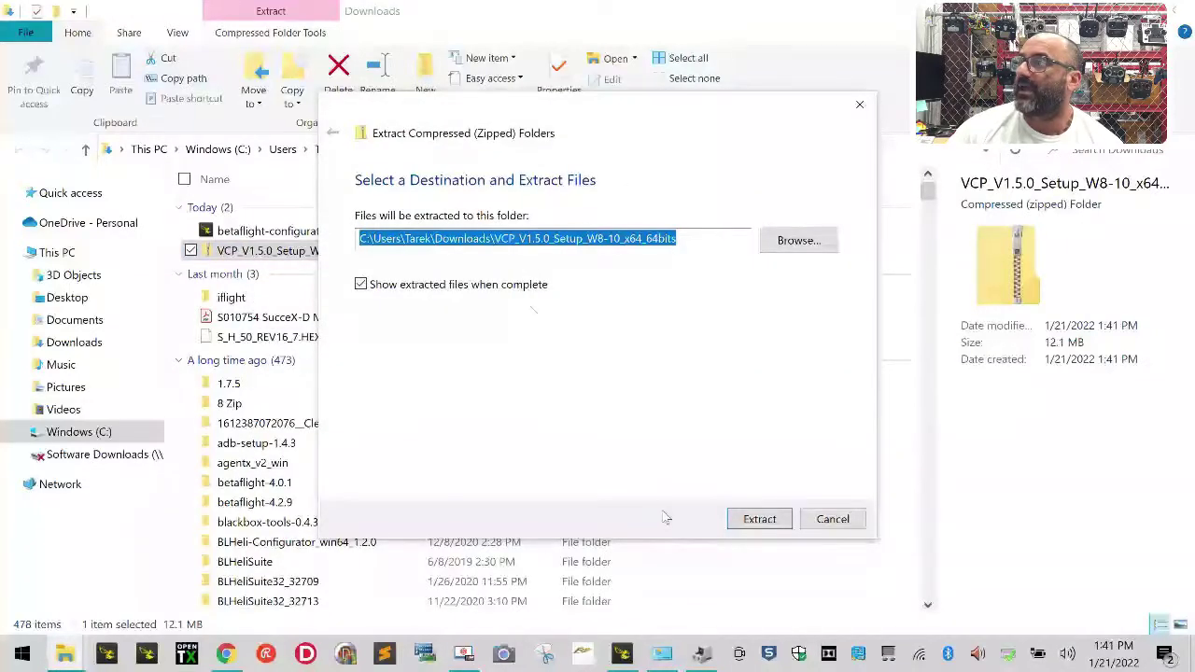
left_click(752, 521)
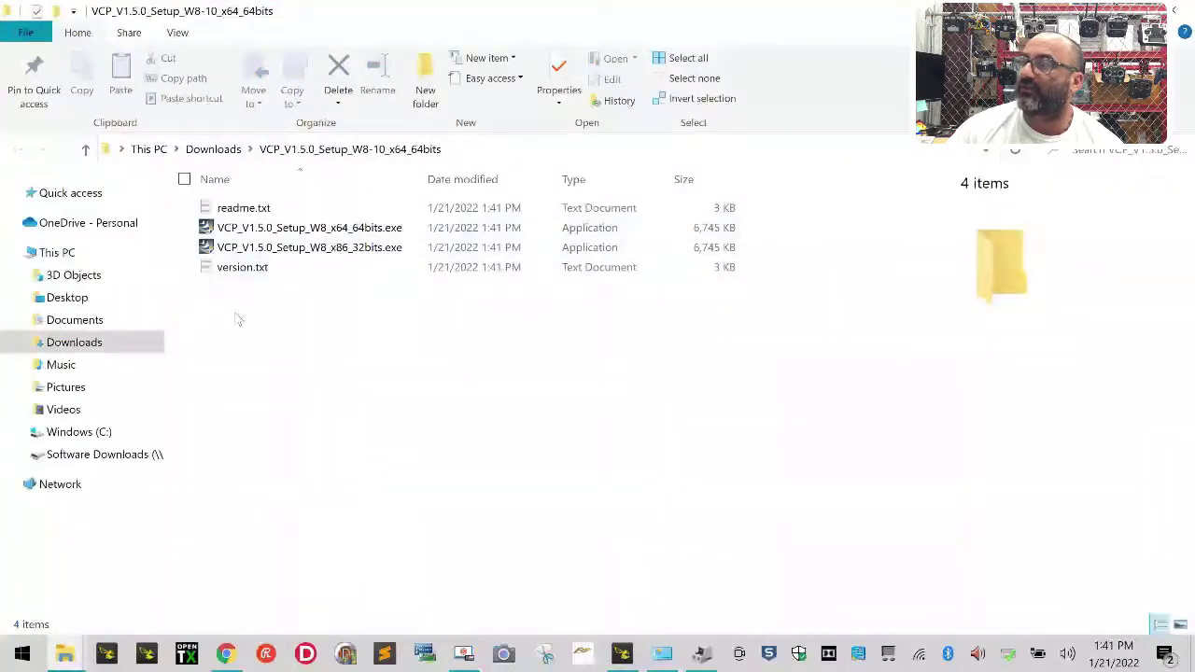
Widen the file name column and launch the 64-bit installer VCP_V1.5.0_Setup_W8_x64_64bits.exe, allowing it to run.
left_click_drag(422, 177, 547, 182)
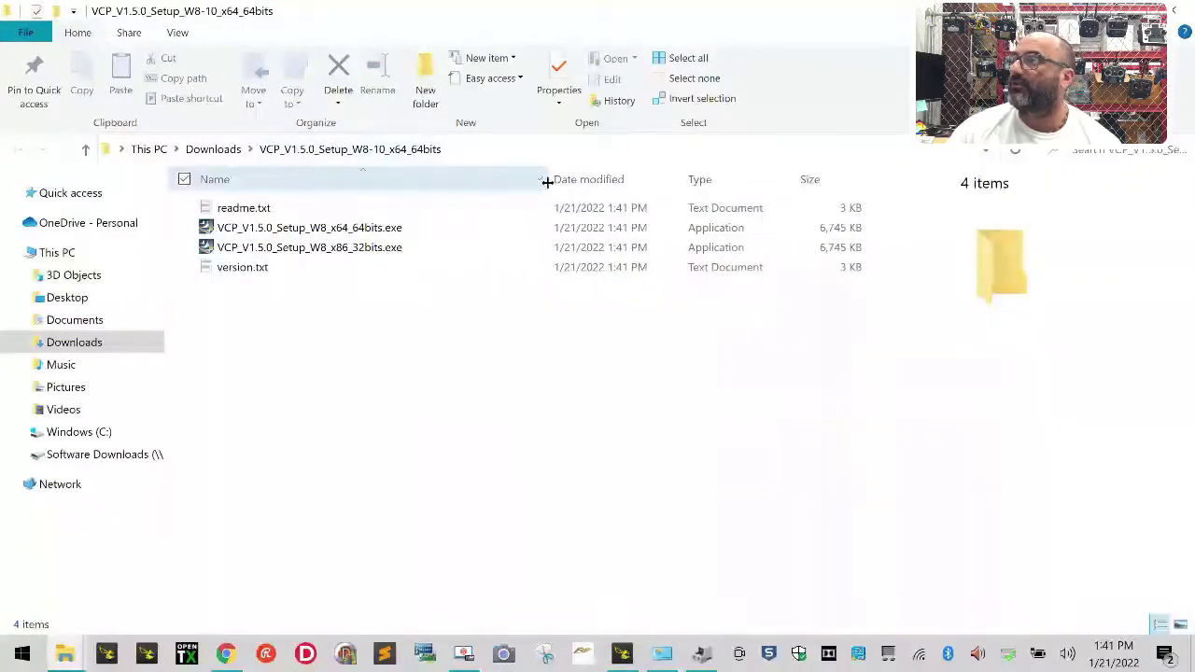
double_click(355, 227)
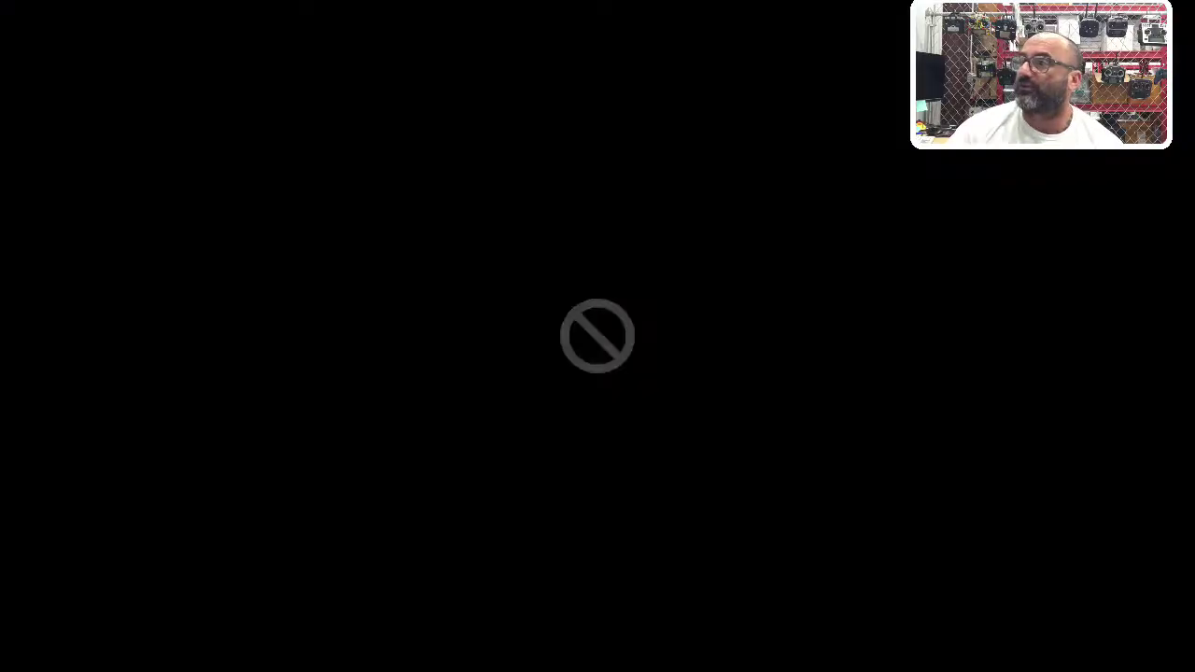
left_click(461, 469)
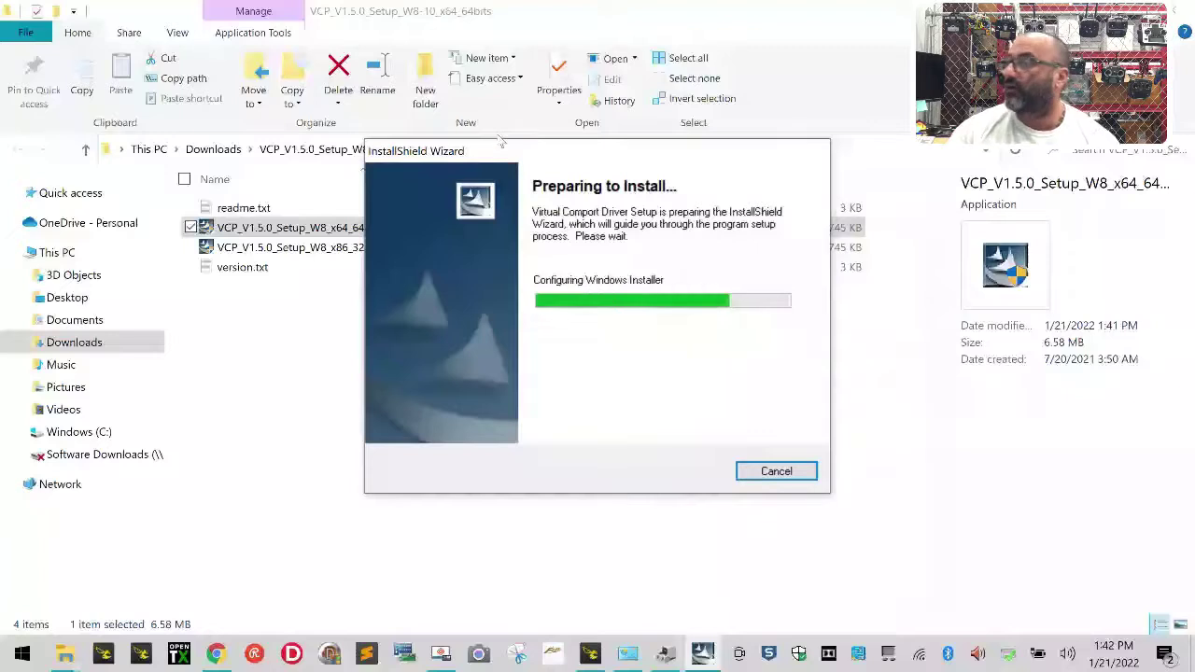
left_click_drag(479, 152, 363, 147)
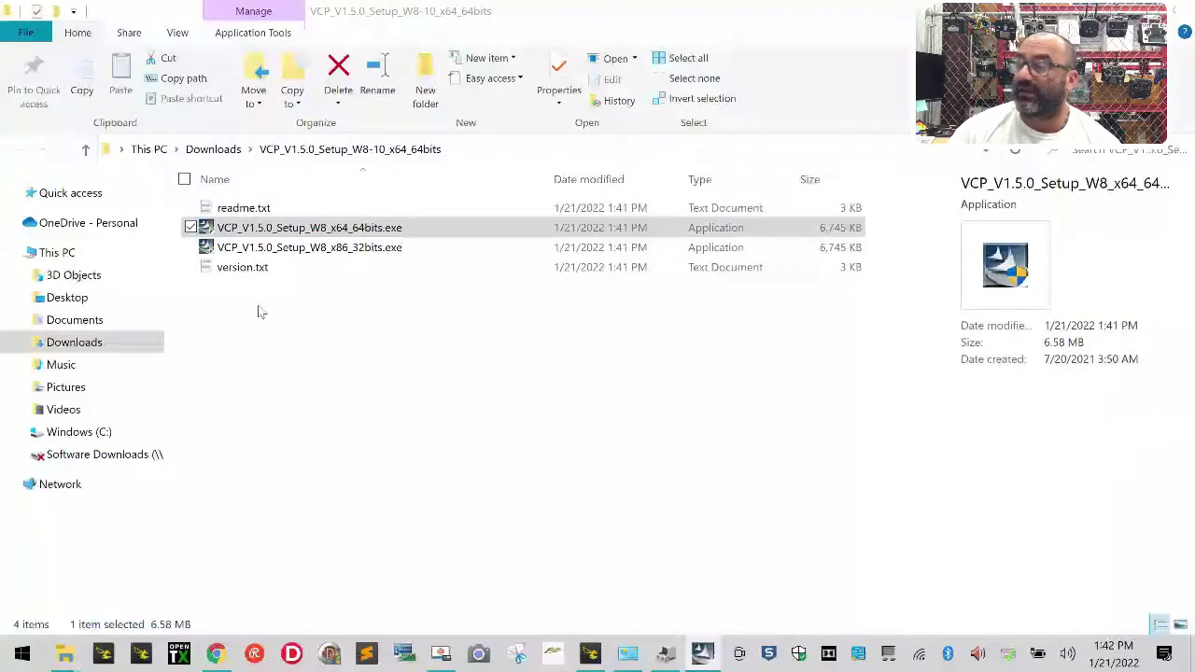
Bring up Device Manager, narrow its window, and place it beside the extracted driver files so the port list can be watched during installation.
left_click(665, 653)
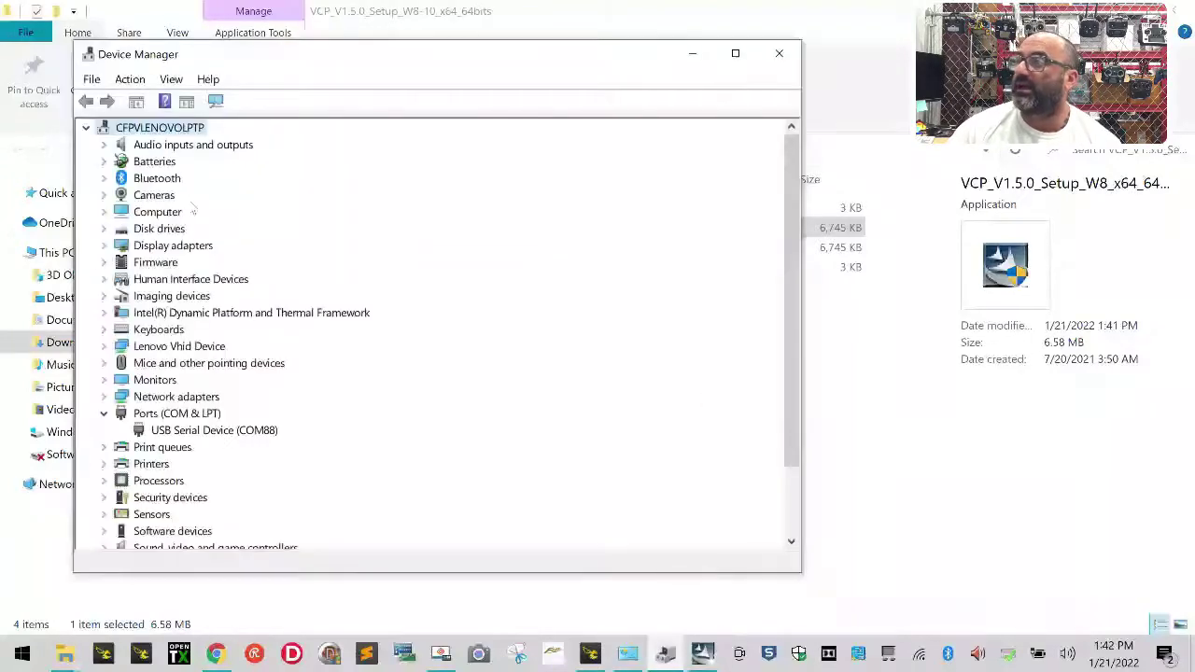
left_click_drag(224, 59, 593, 68)
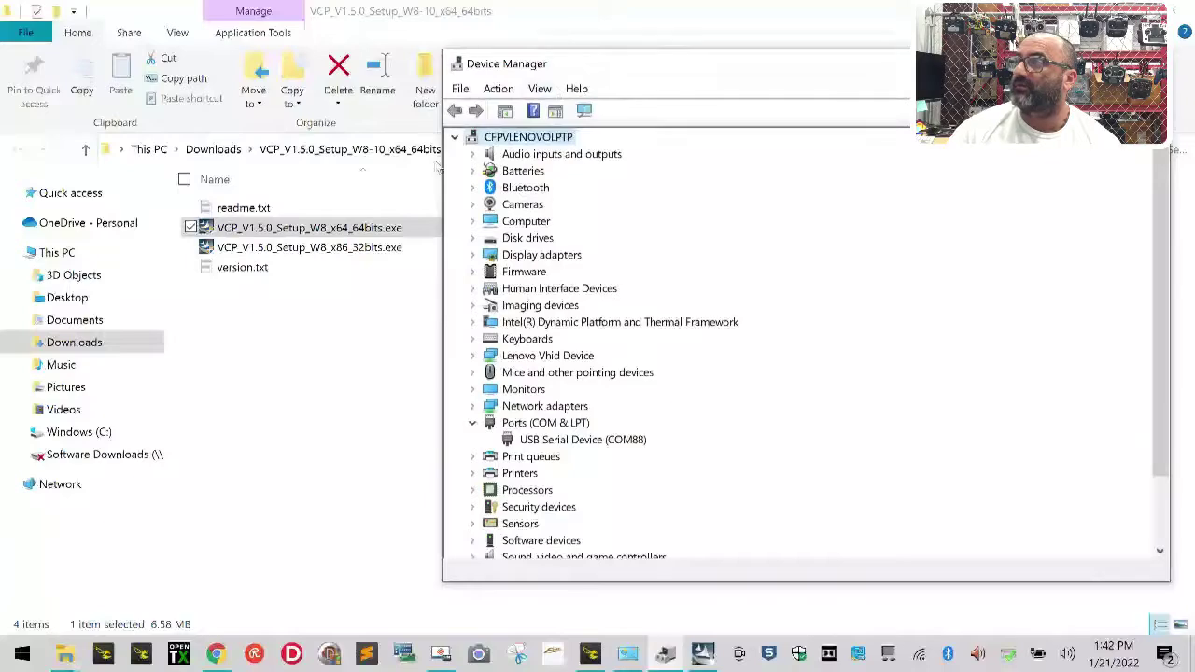
left_click_drag(441, 165, 790, 169)
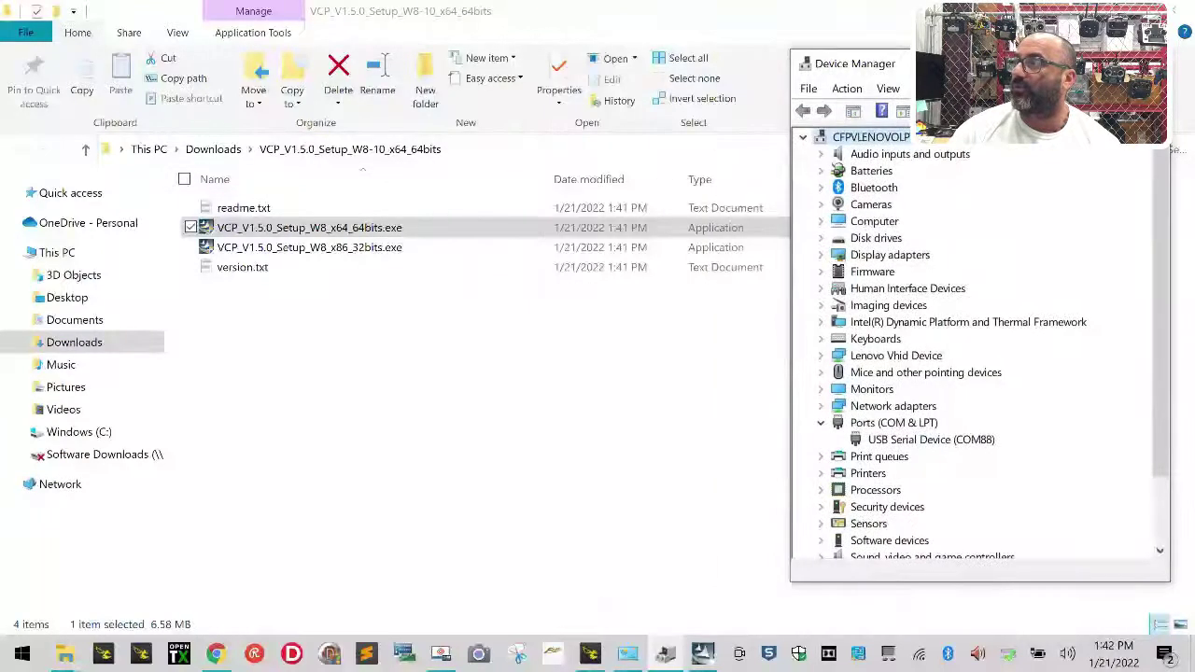
left_click_drag(962, 64, 923, 32)
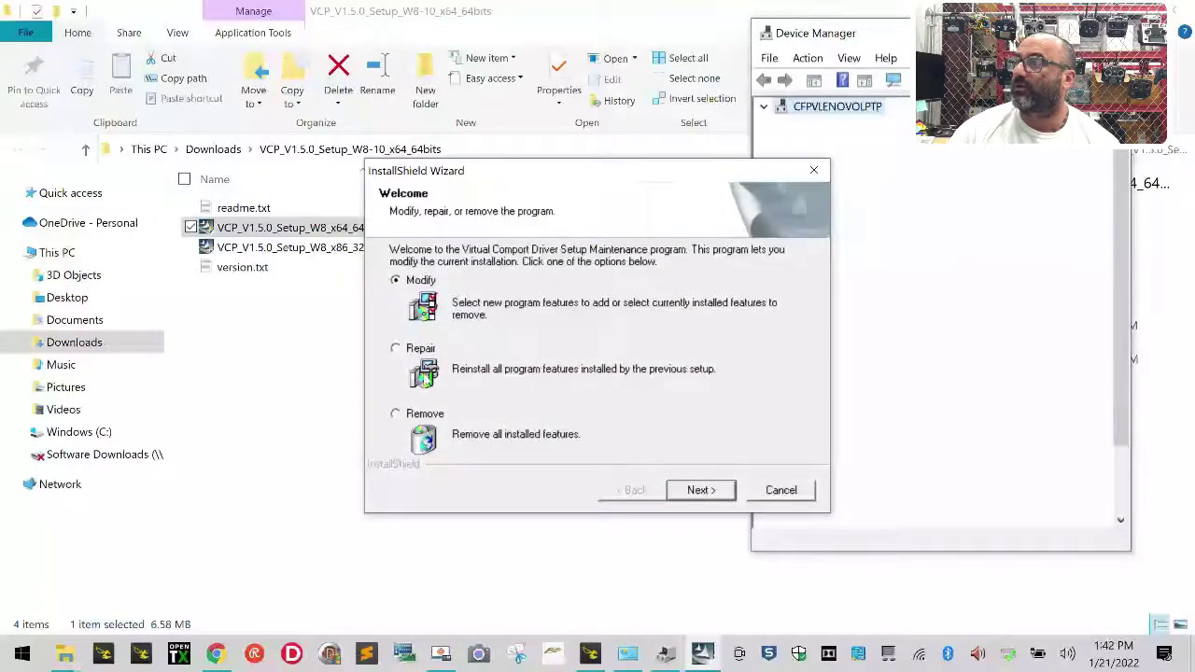
Repair the Virtual Comport Driver installation and run the device driver installation, checking the COM port entry in Device Manager.
left_click(409, 349)
left_click(709, 491)
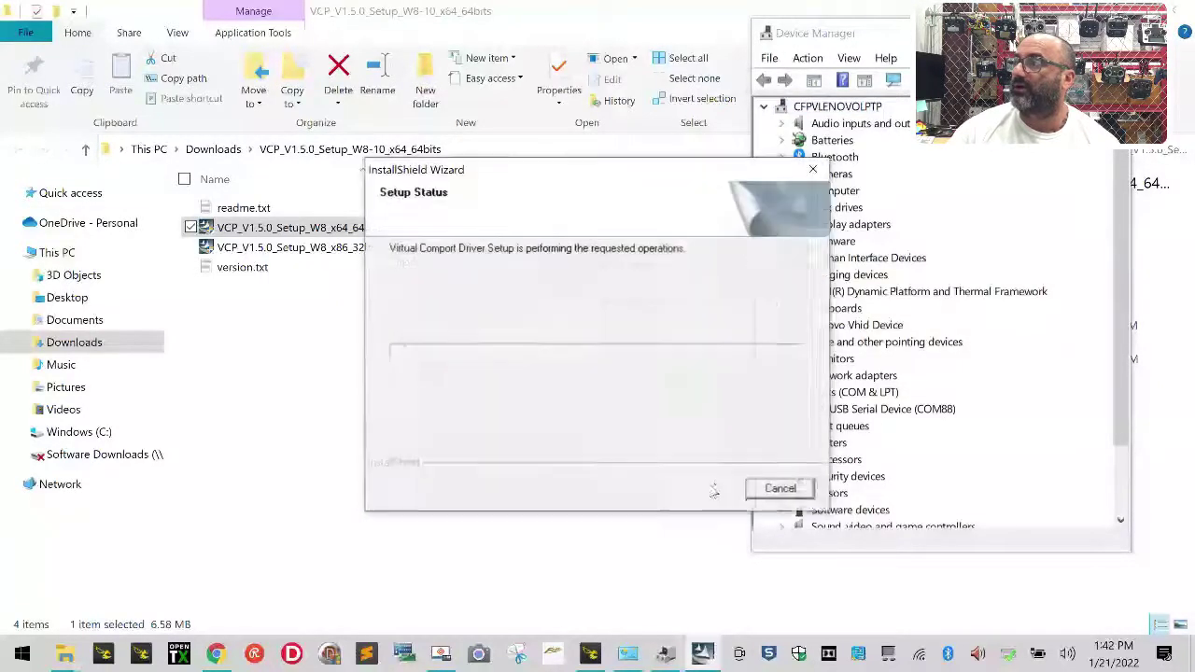
left_click(900, 42)
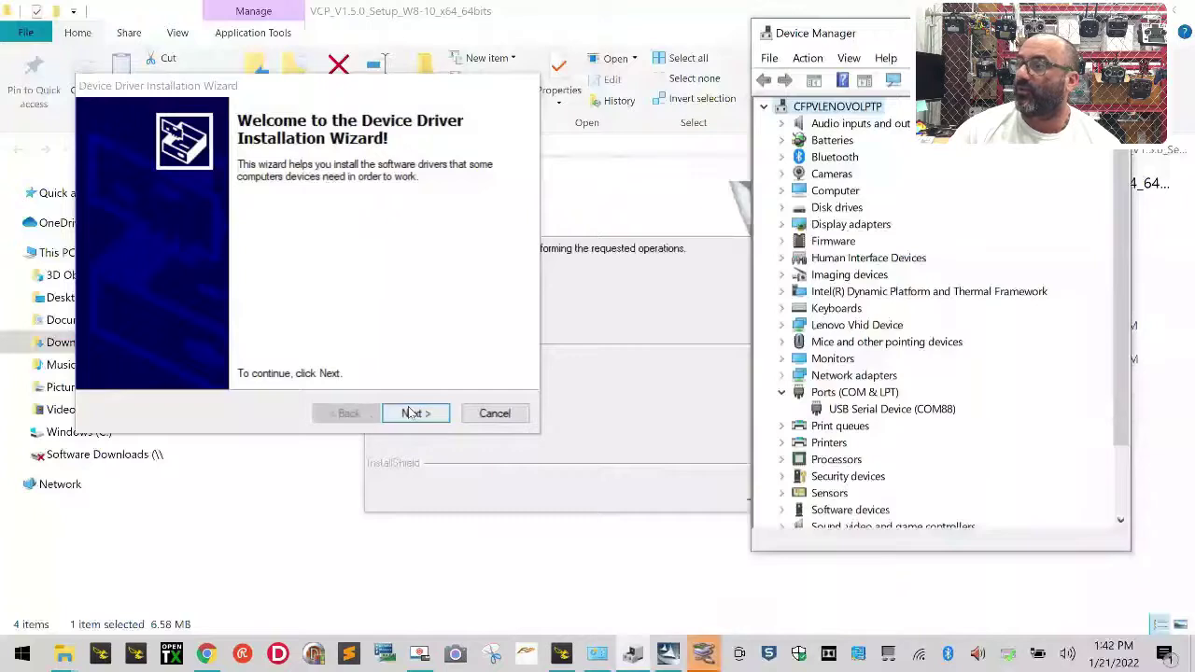
left_click(411, 414)
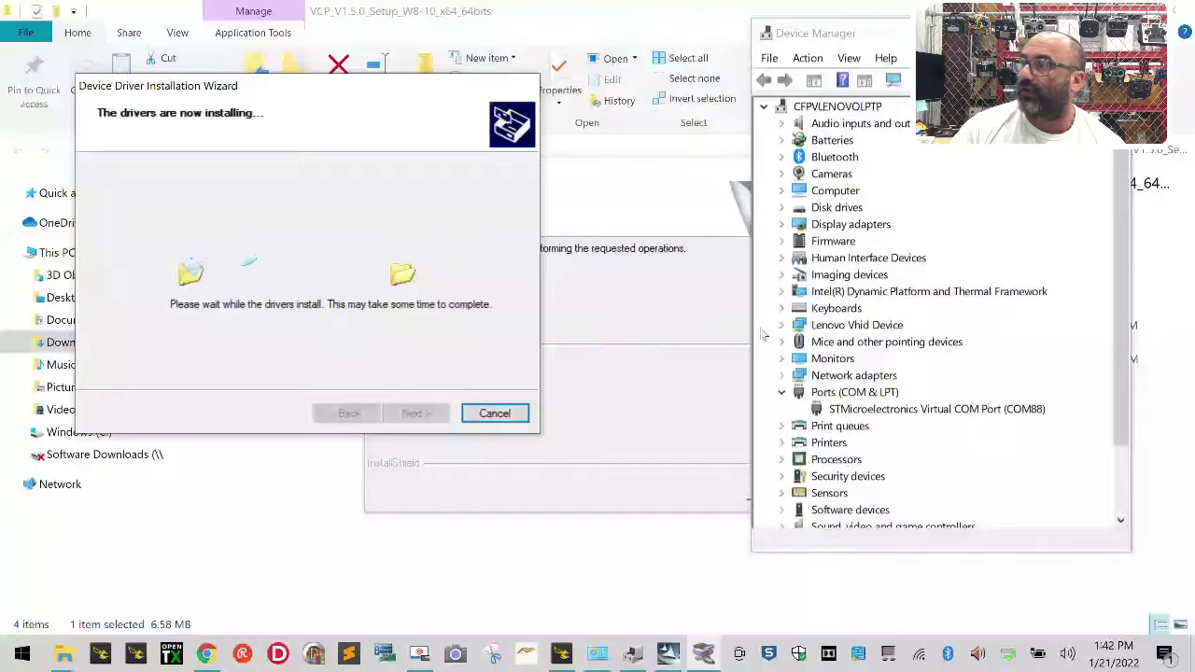
left_click(896, 411)
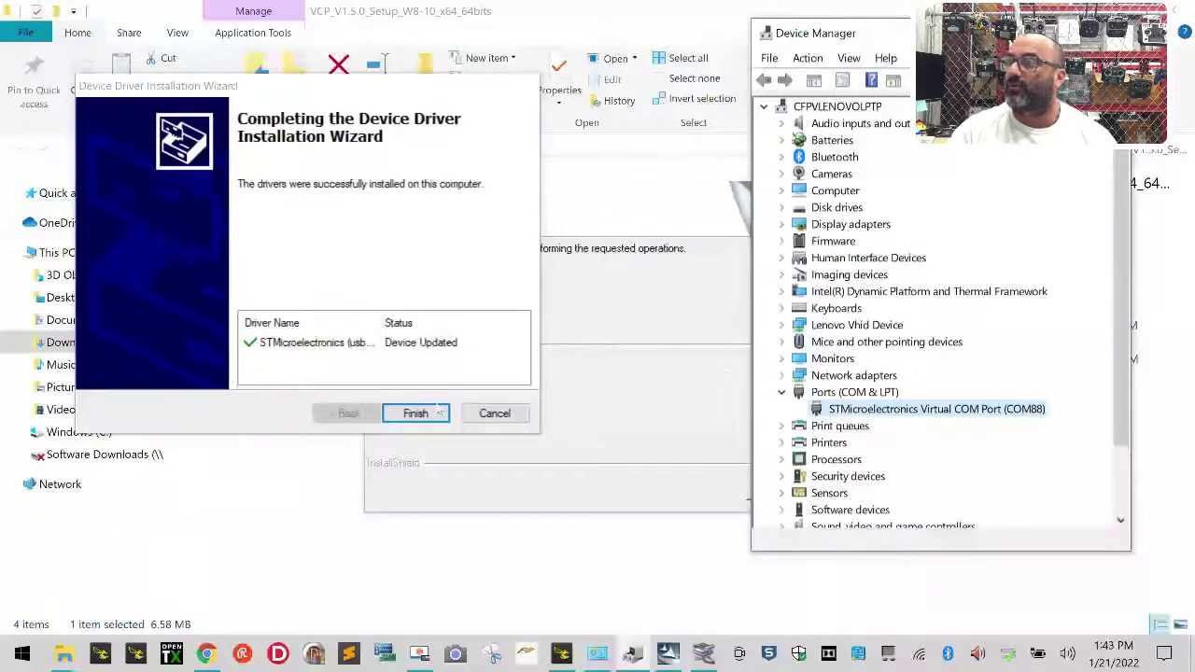
Finish the Device Driver Installation Wizard and close the completed InstallShield maintenance wizard.
left_click(408, 420)
left_click(408, 420)
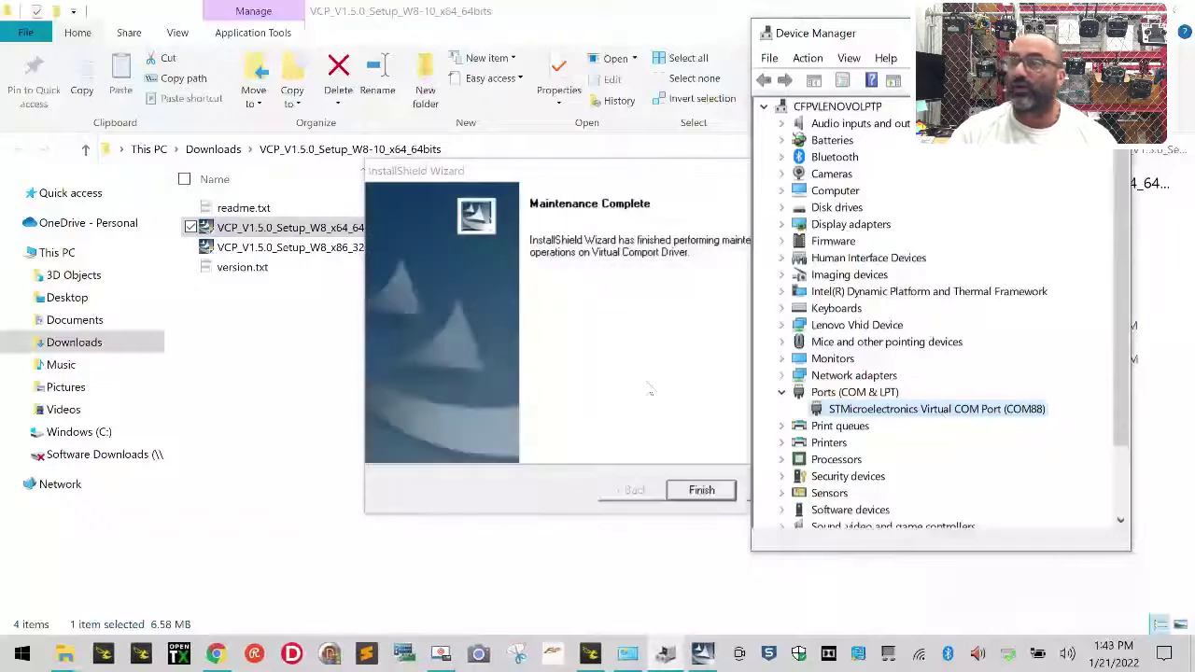
left_click(651, 391)
left_click(726, 497)
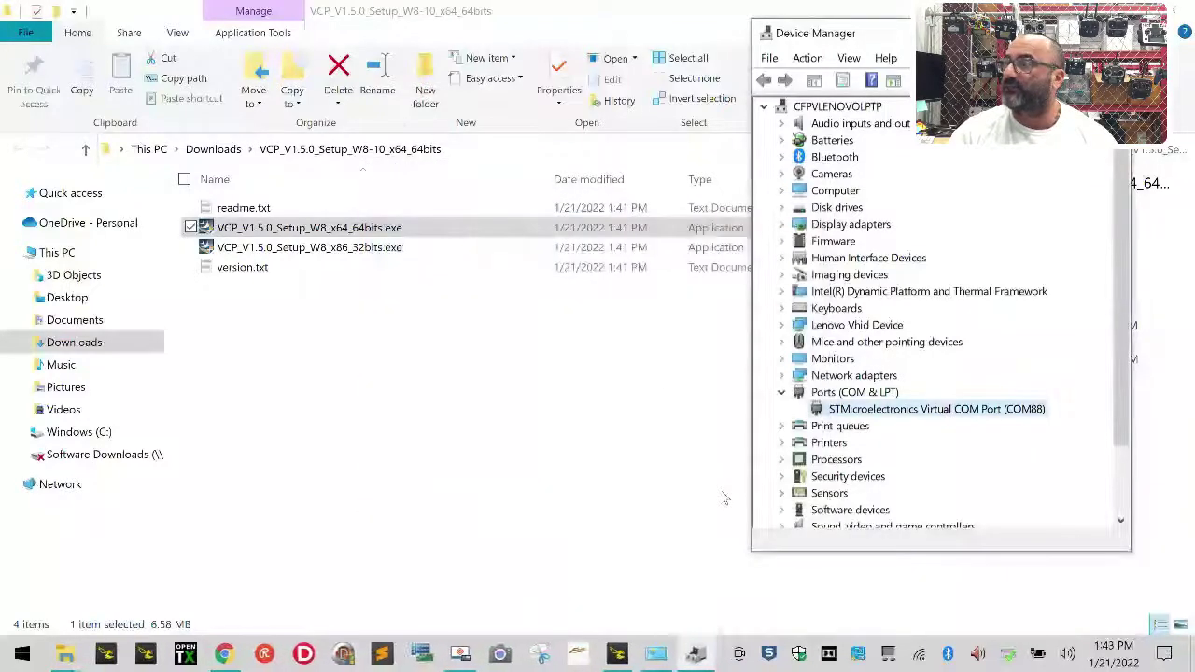
Move Device Manager over the driver files window, then bring up the FPVProfessor downloads page in Chrome and restore its window from full screen.
left_click_drag(894, 38, 432, 47)
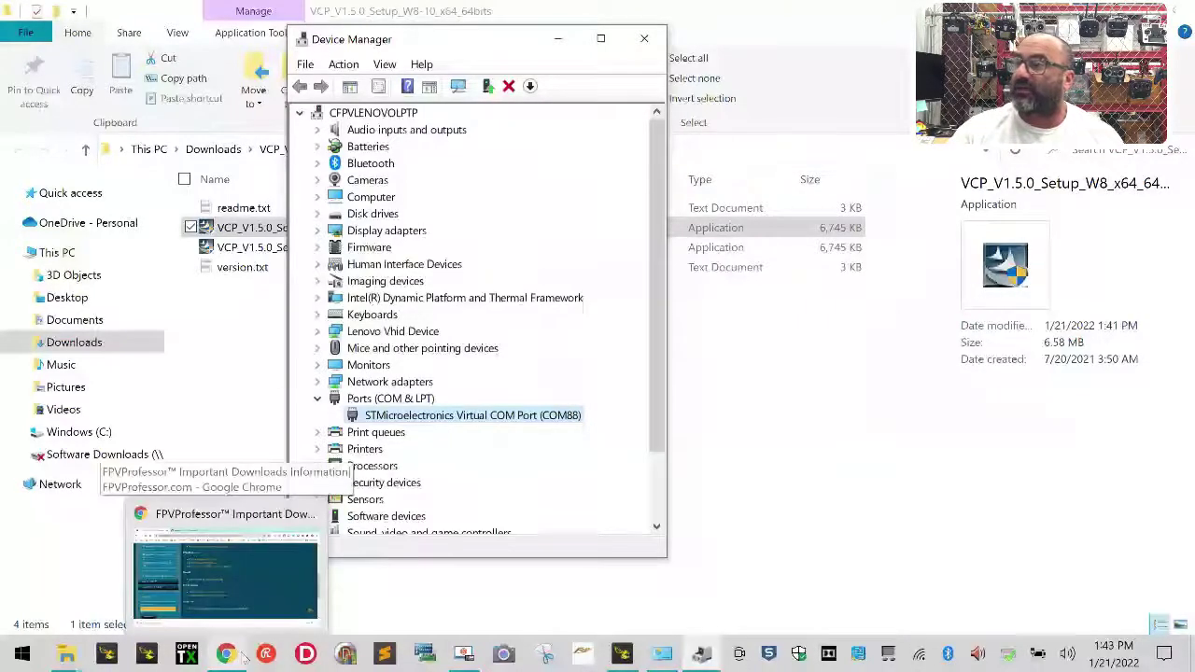
left_click(201, 560)
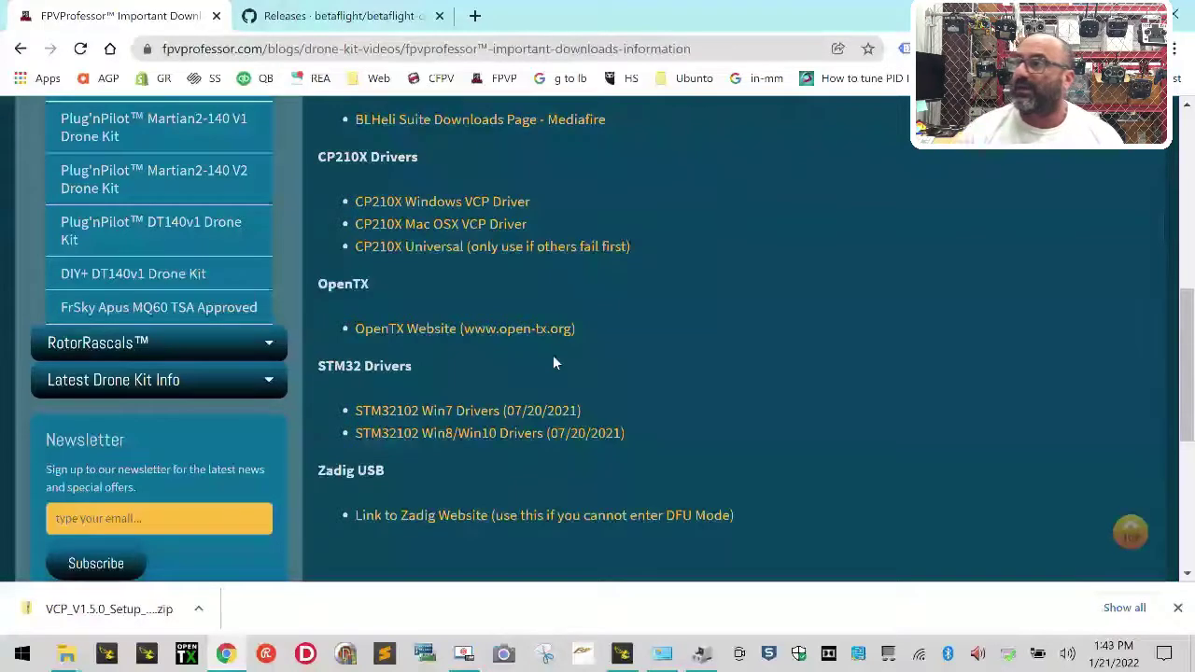
double_click(522, 12)
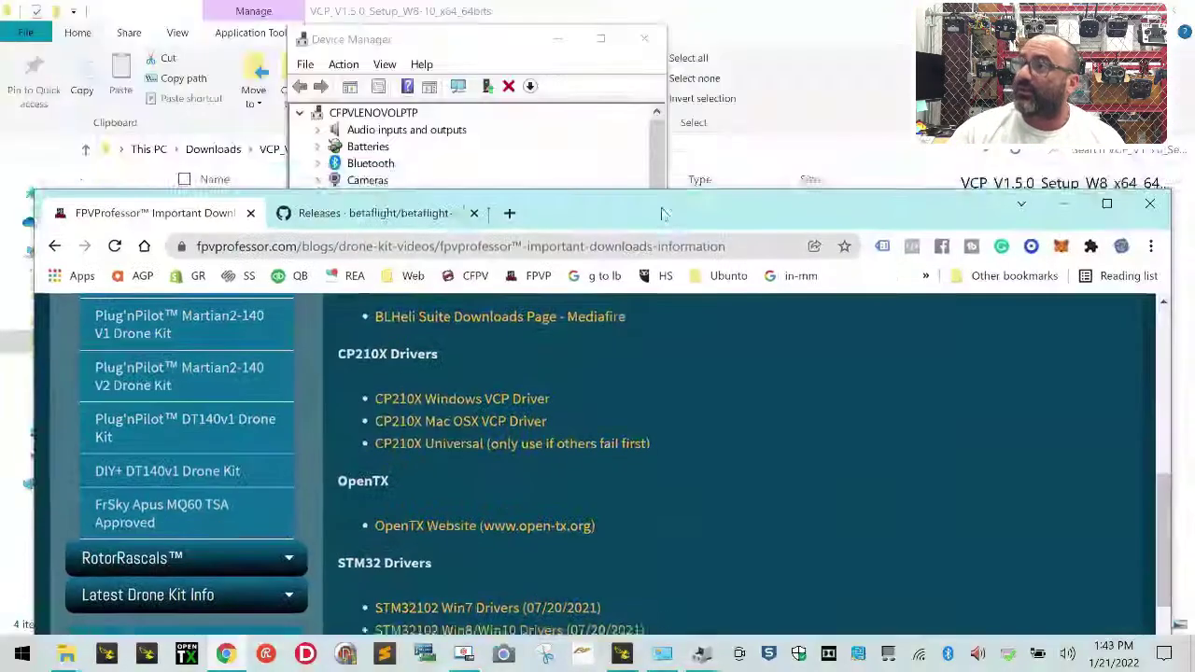
Switch to Betaflight Configurator and inspect its serial port list, choosing the second COM88 entry.
left_click(622, 653)
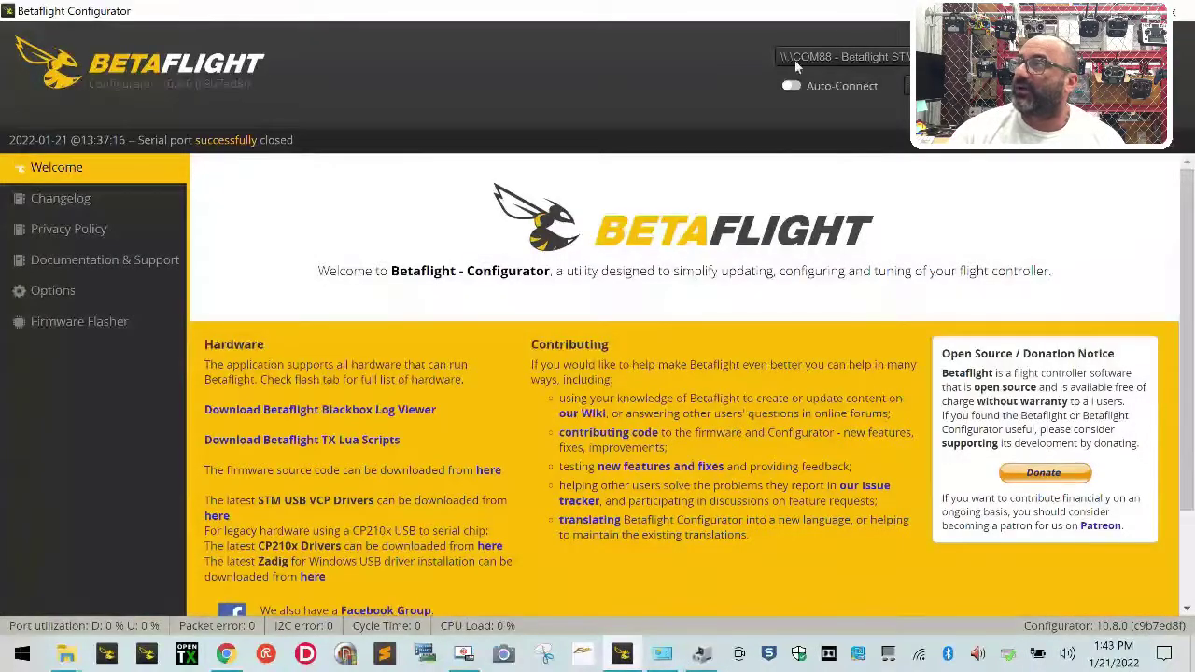
left_click(825, 59)
left_click(811, 59)
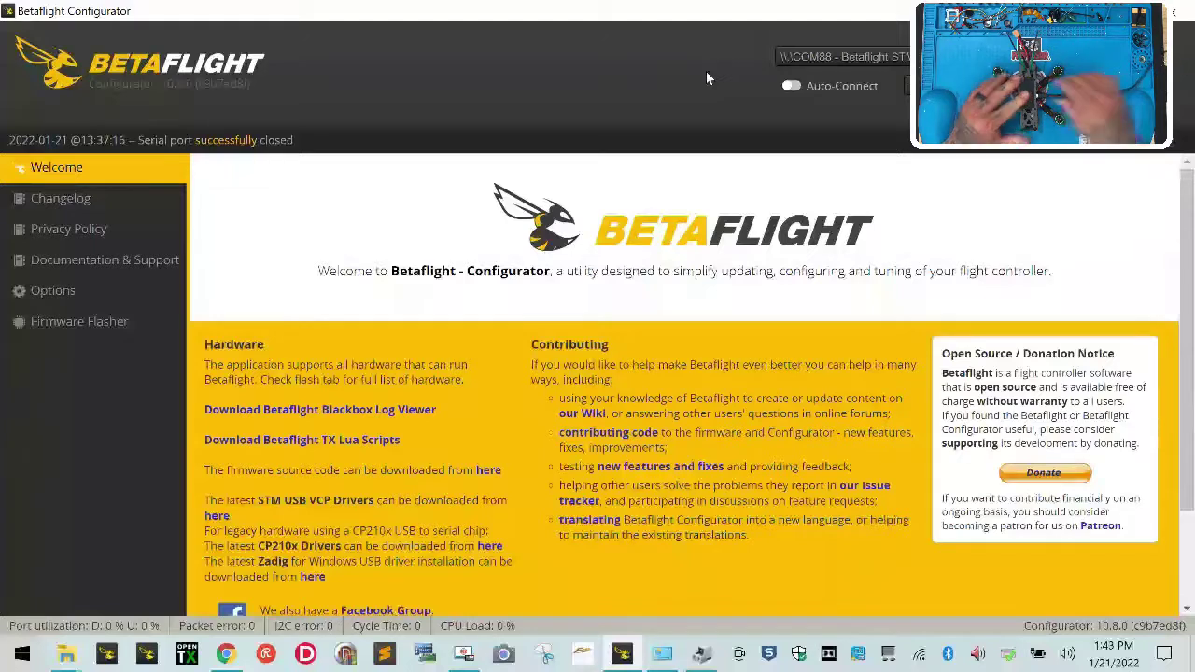
left_click(891, 58)
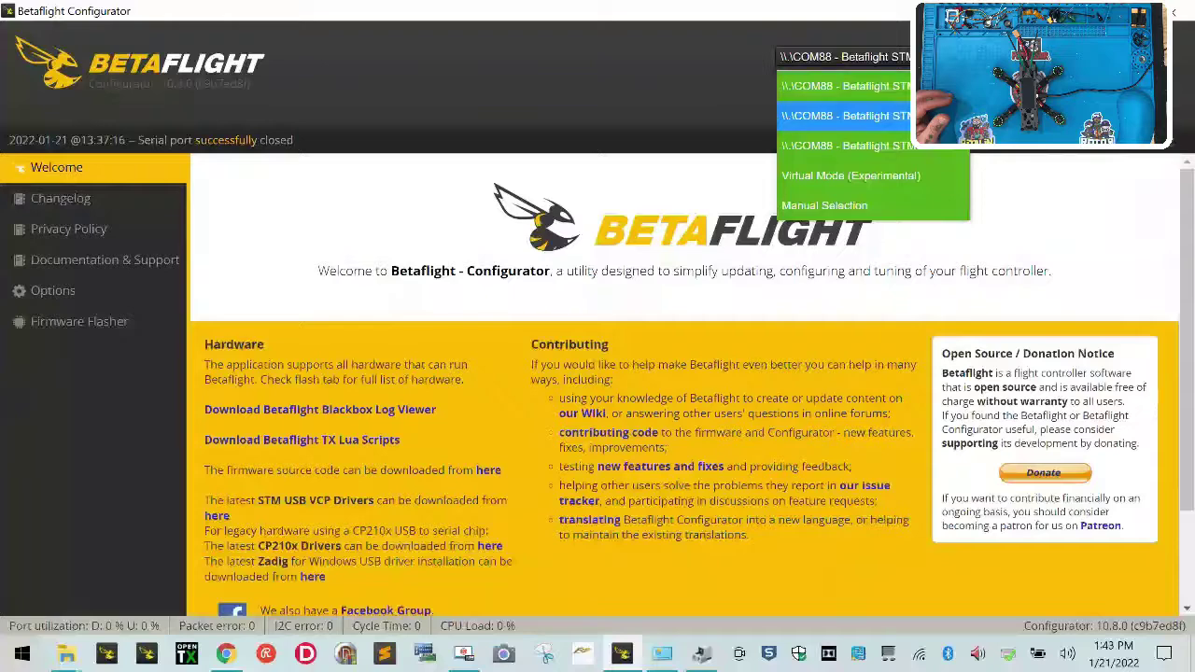
left_click(844, 116)
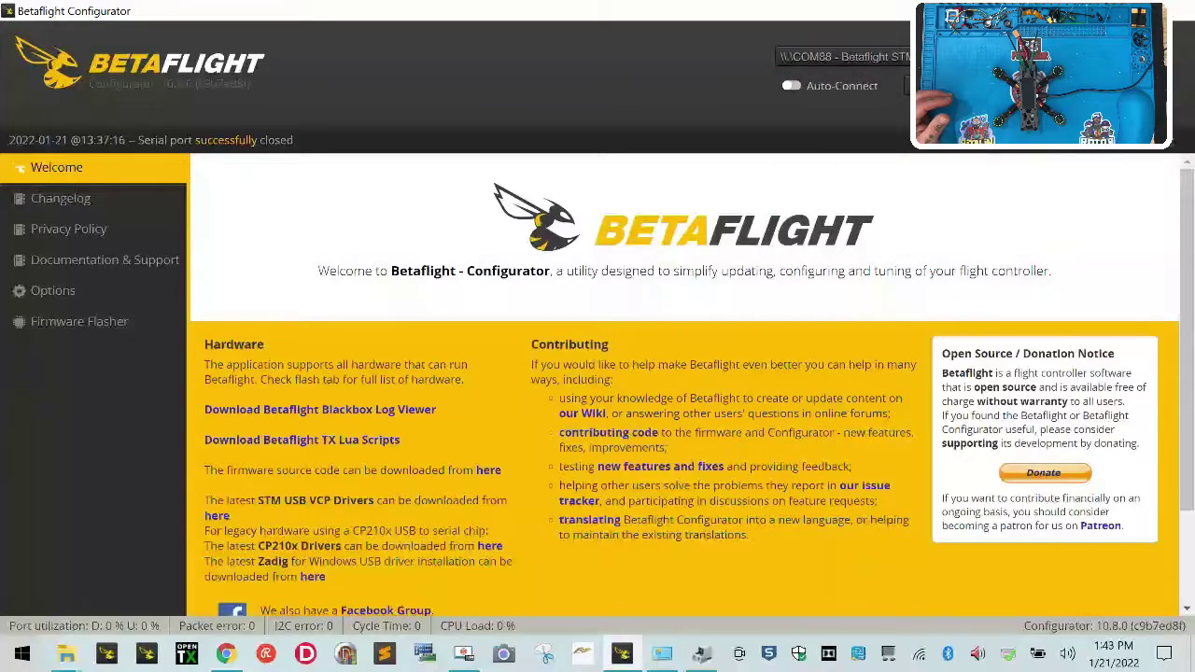
Restart Betaflight Configurator to refresh its serial port list, and compare the listed port with the one under Ports in Device Manager.
left_click(1181, 11)
left_click(153, 661)
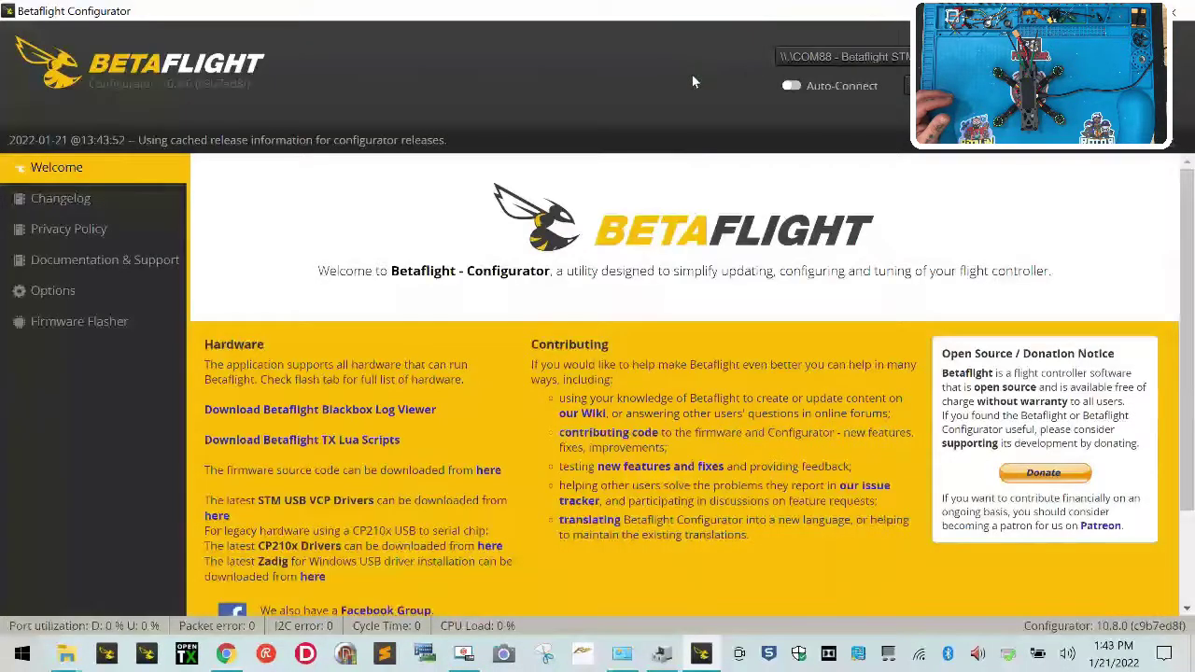
left_click(883, 61)
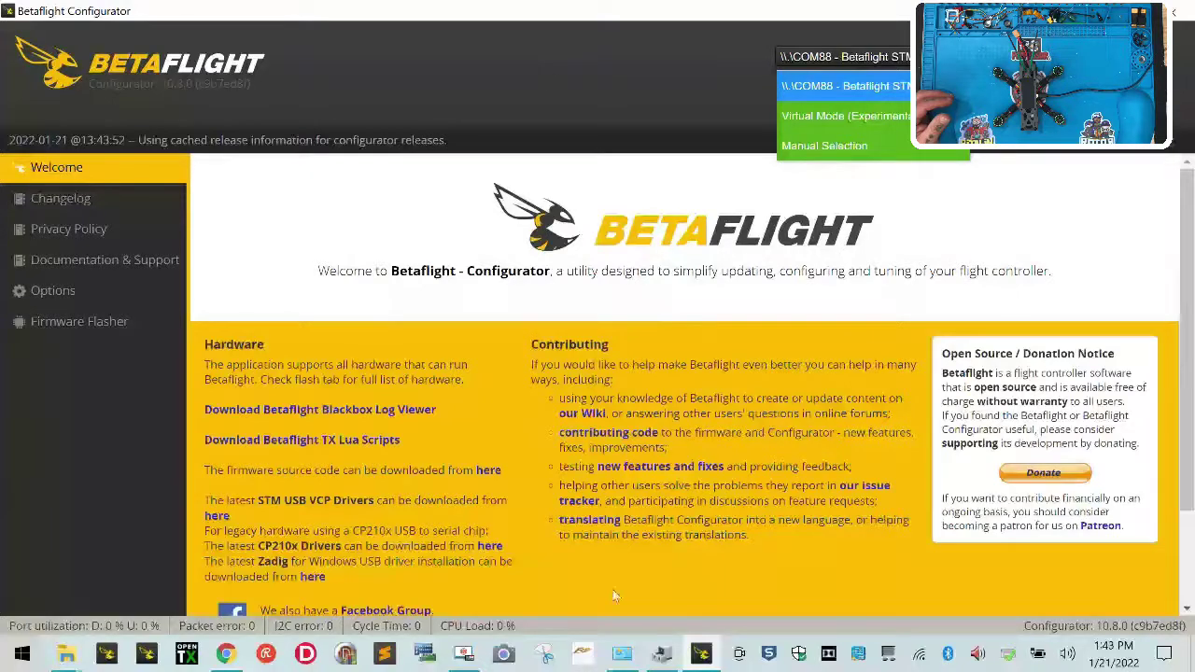
left_click(662, 654)
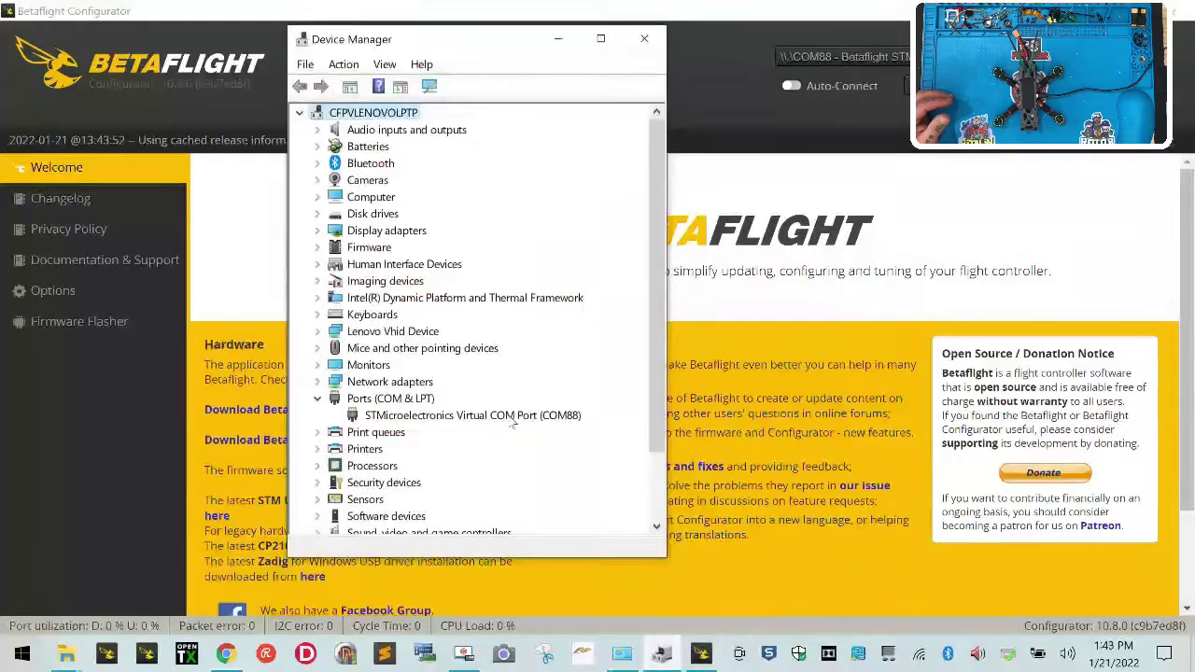
left_click(701, 653)
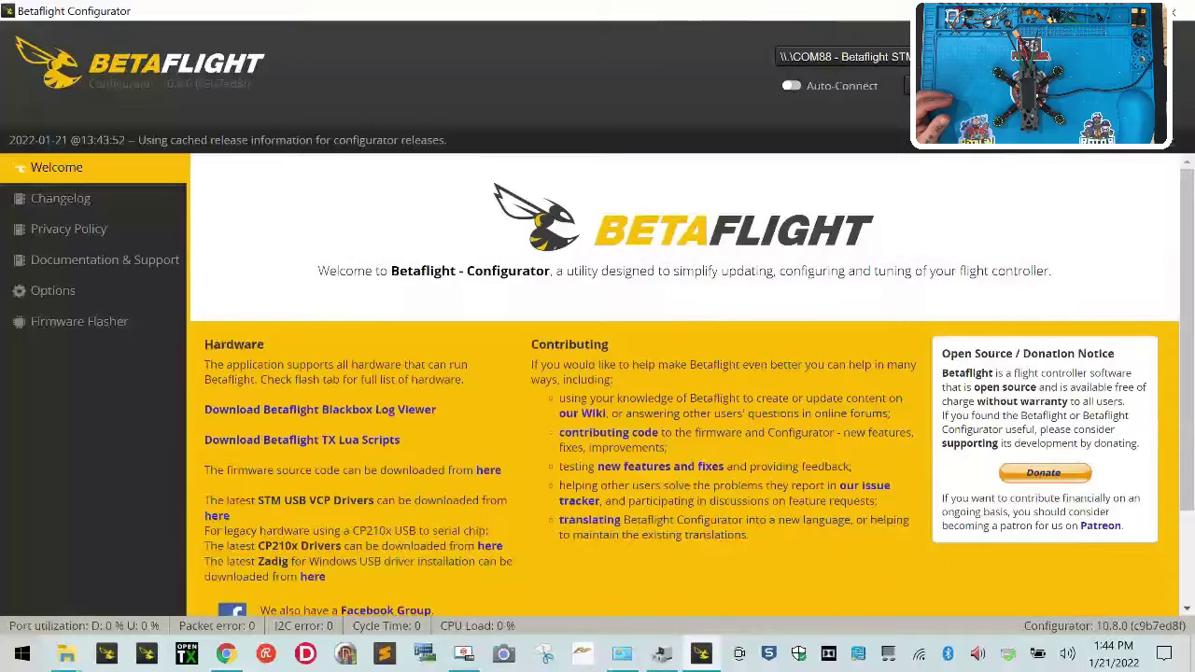